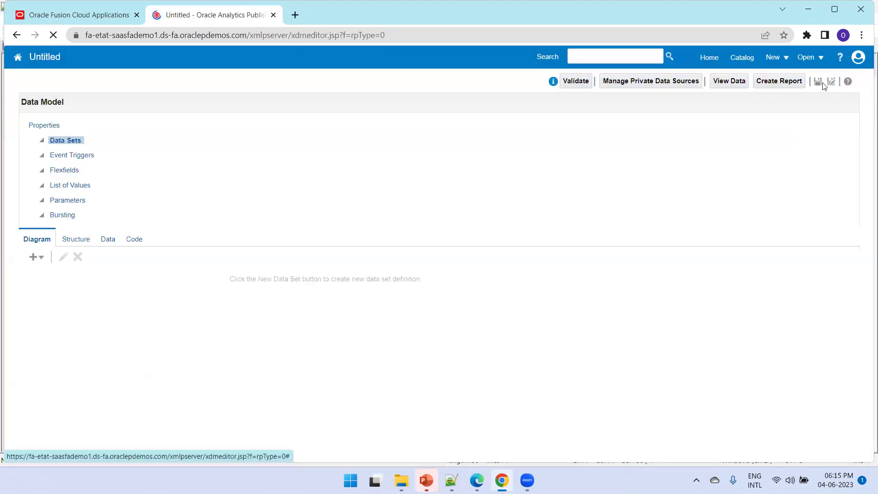
pyautogui.click(818, 82)
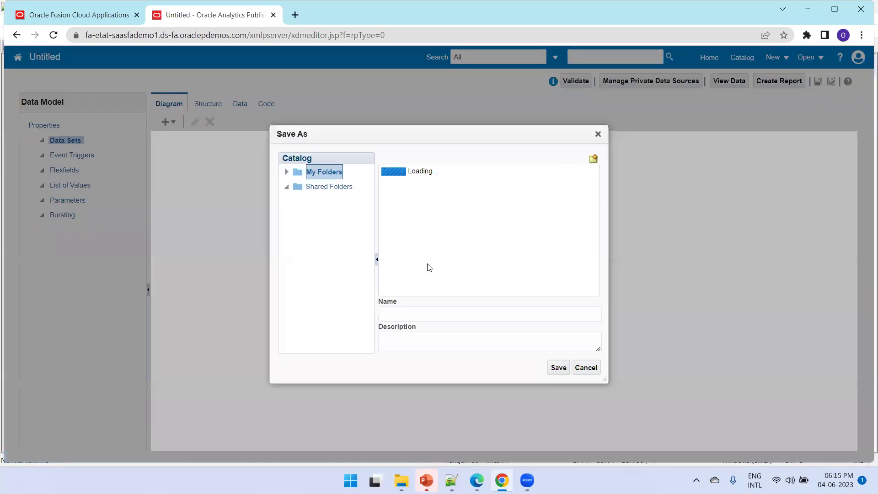
pyautogui.scroll(-10, 334, 274)
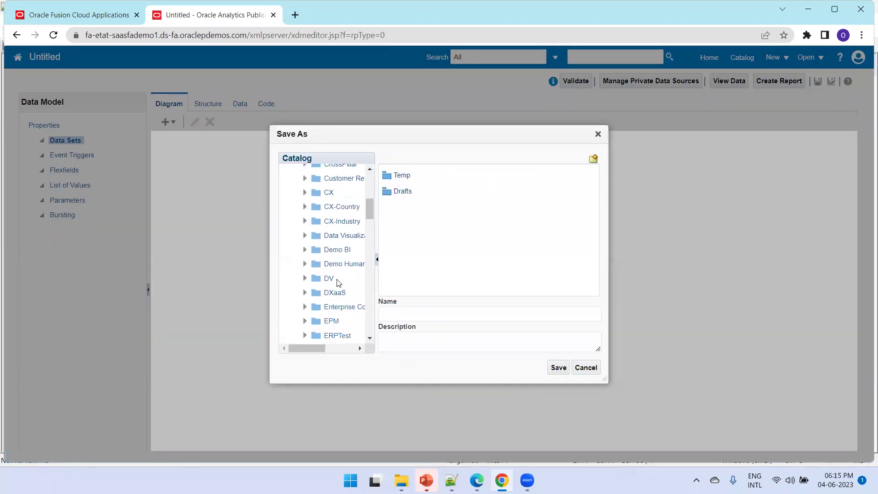
pyautogui.scroll(-5, 346, 290)
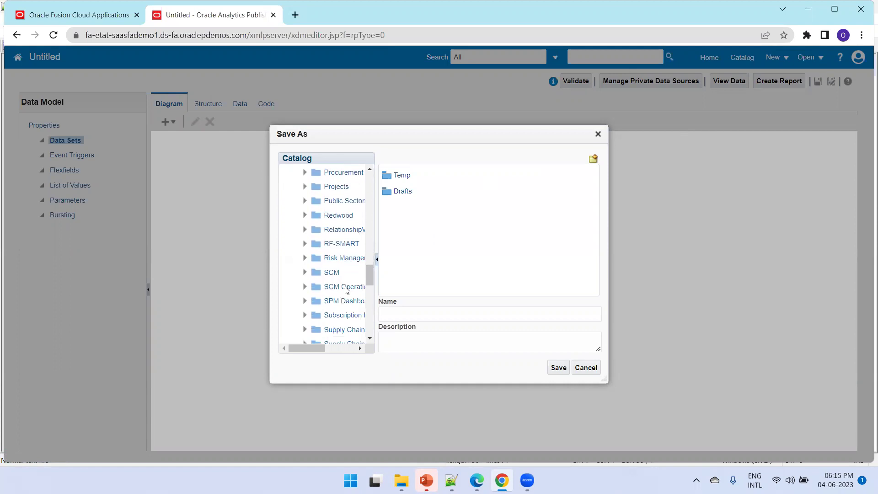
pyautogui.scroll(3, 346, 274)
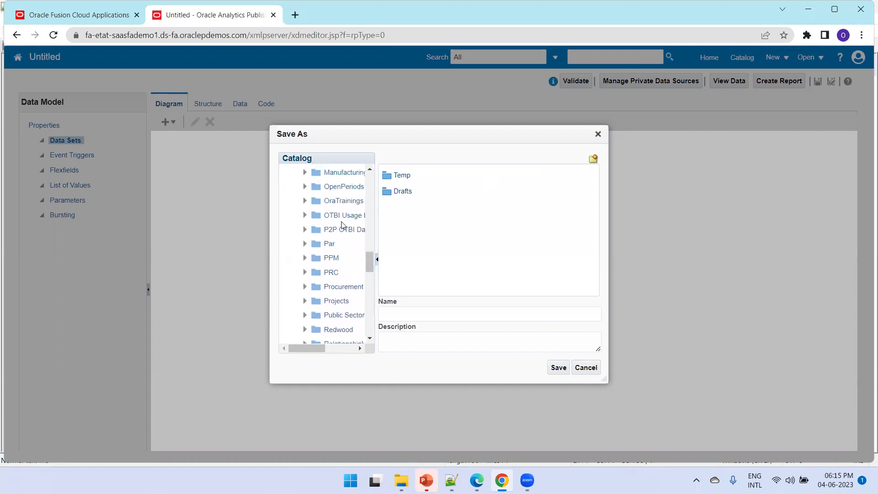
pyautogui.click(342, 202)
pyautogui.click(406, 313)
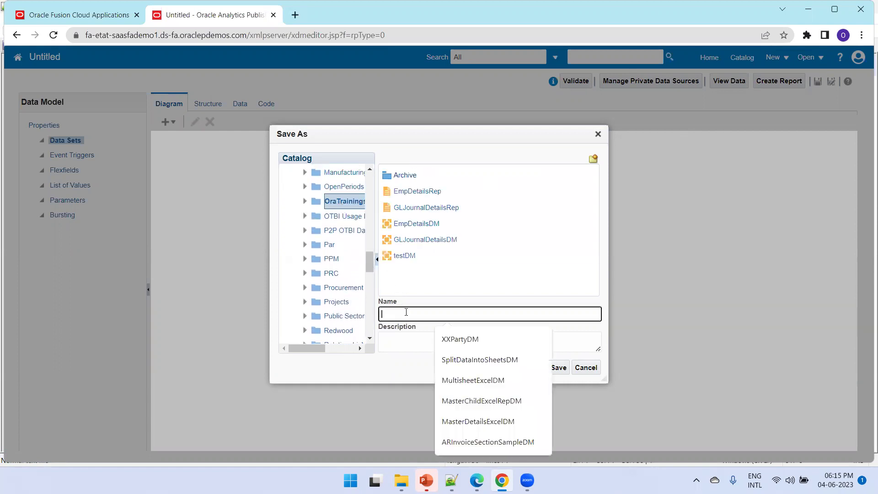
pyautogui.press('Escape')
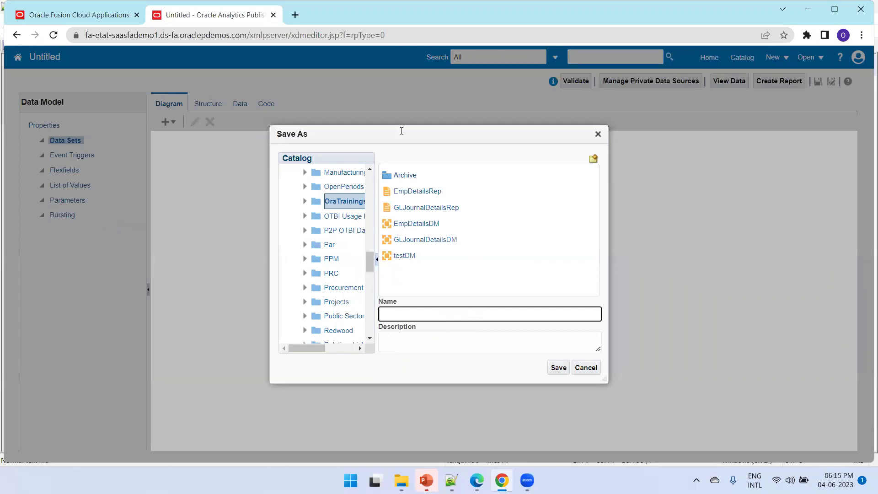
pyautogui.click(110, 14)
pyautogui.click(238, 10)
# Switch to Microsoft Edge, open the Analytics Publisher catalog and start a new data model there.
pyautogui.moveTo(426, 480)
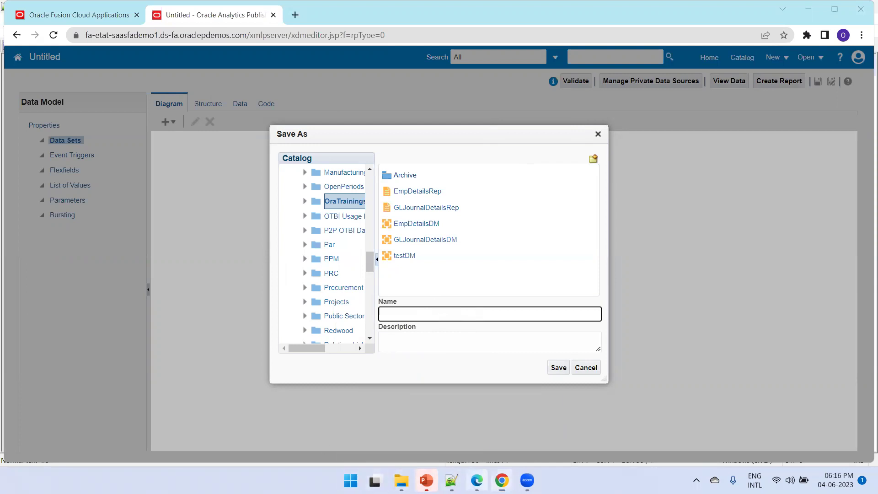
pyautogui.click(477, 480)
pyautogui.click(524, 277)
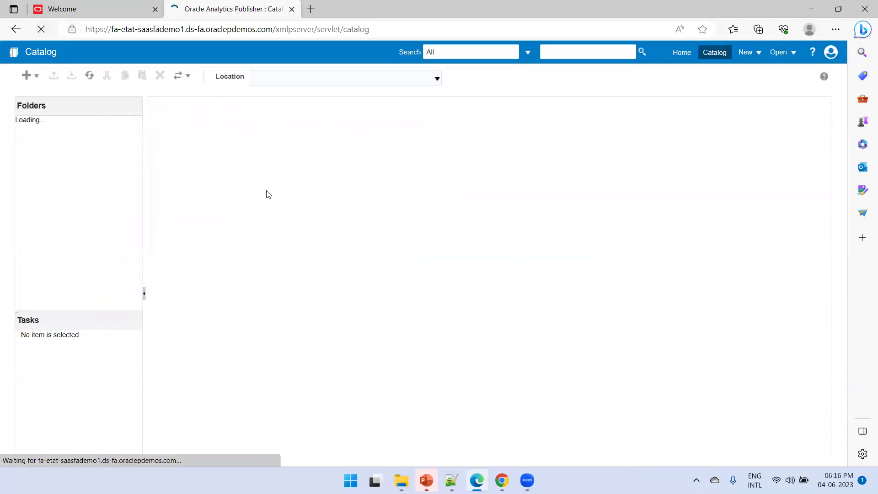
pyautogui.click(747, 52)
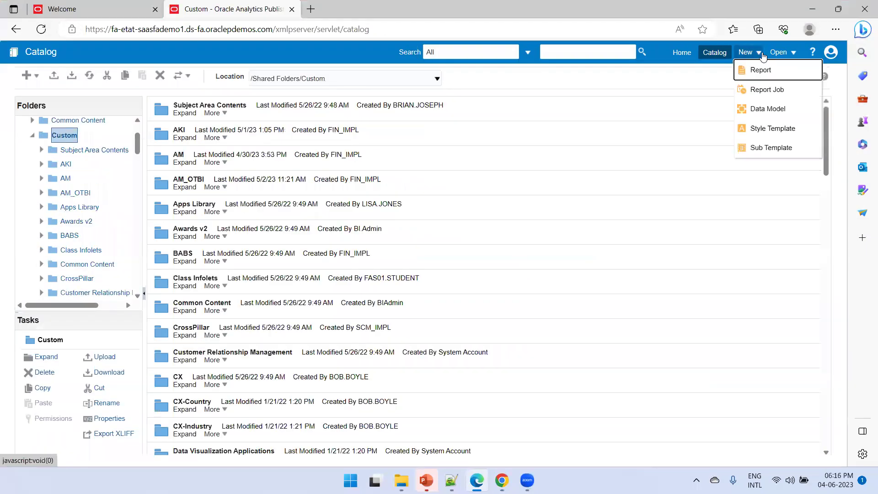
pyautogui.click(769, 109)
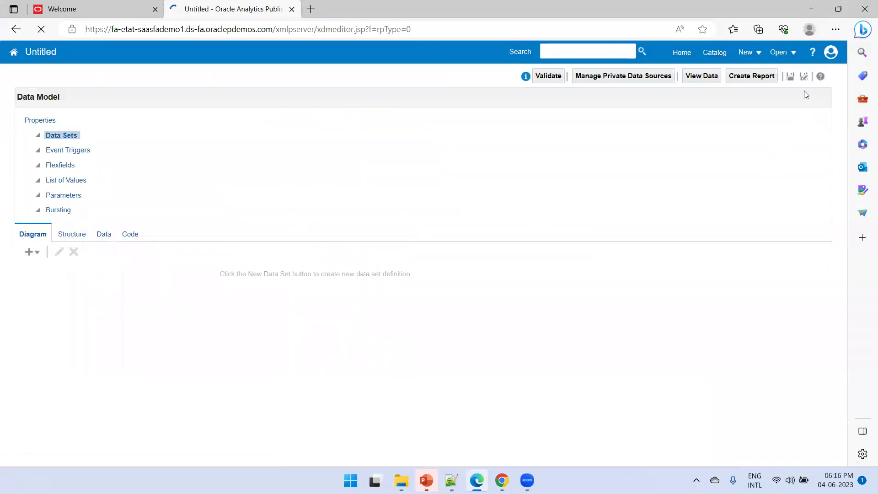
# Save the new data model as AllBuListDM in the OraTrainings folder under Shared Folders/Custom.
pyautogui.click(790, 76)
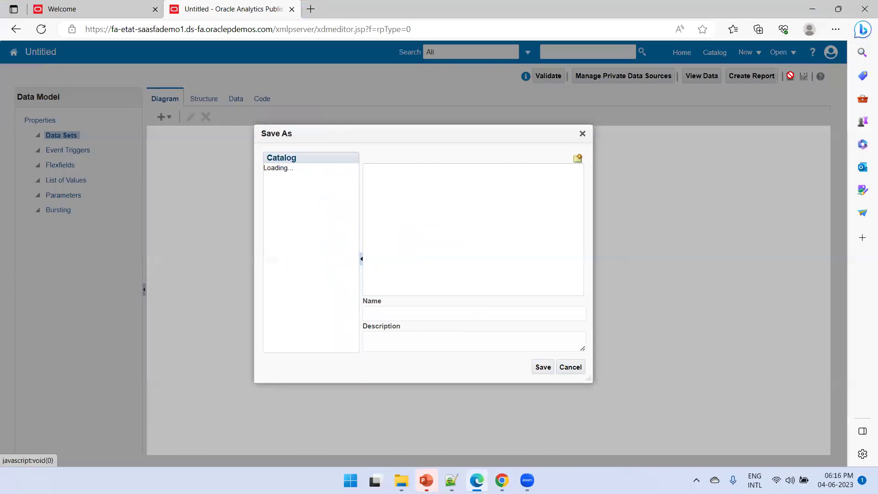
pyautogui.scroll(-8, 313, 268)
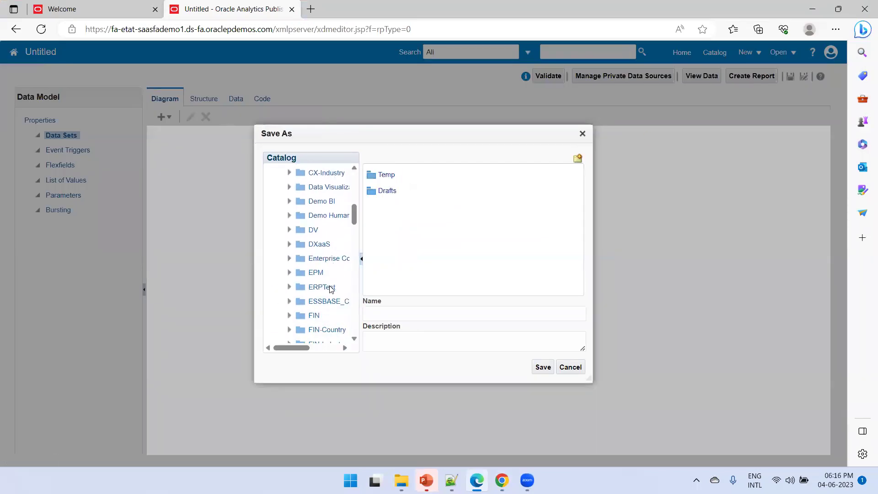
pyautogui.scroll(6, 330, 274)
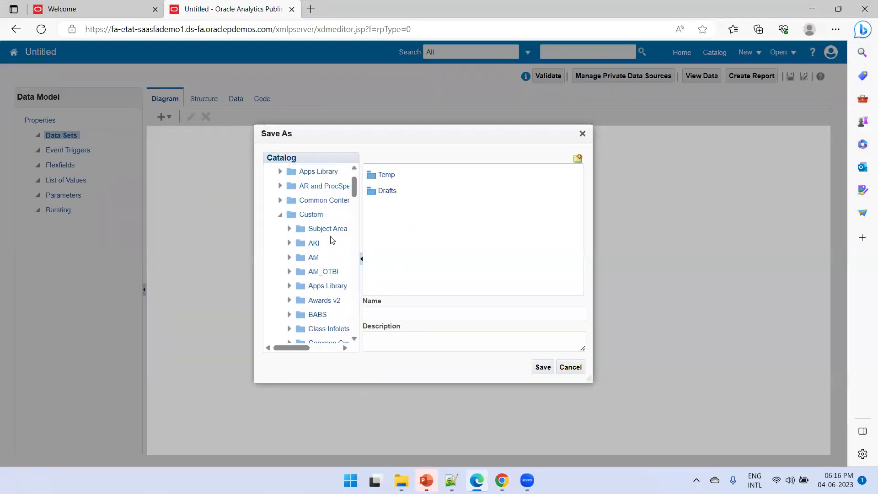
pyautogui.scroll(-3, 328, 256)
pyautogui.scroll(-8, 328, 277)
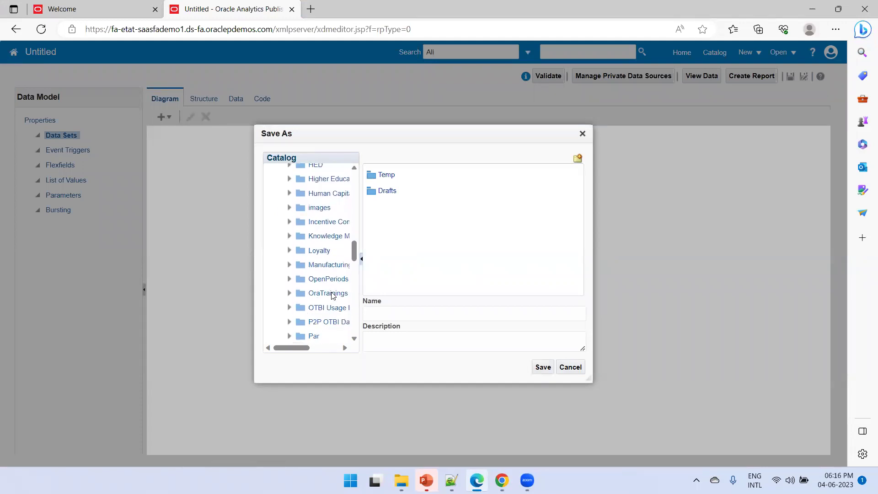
pyautogui.click(331, 294)
pyautogui.click(424, 315)
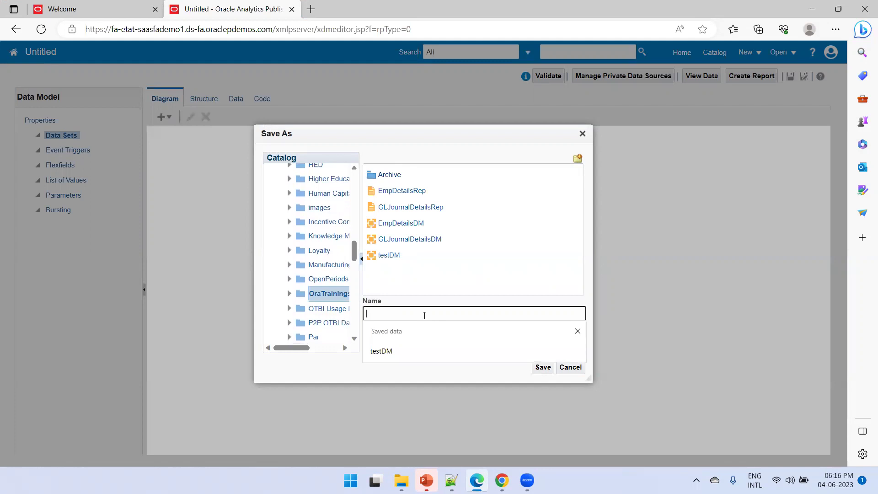
pyautogui.write('AL')
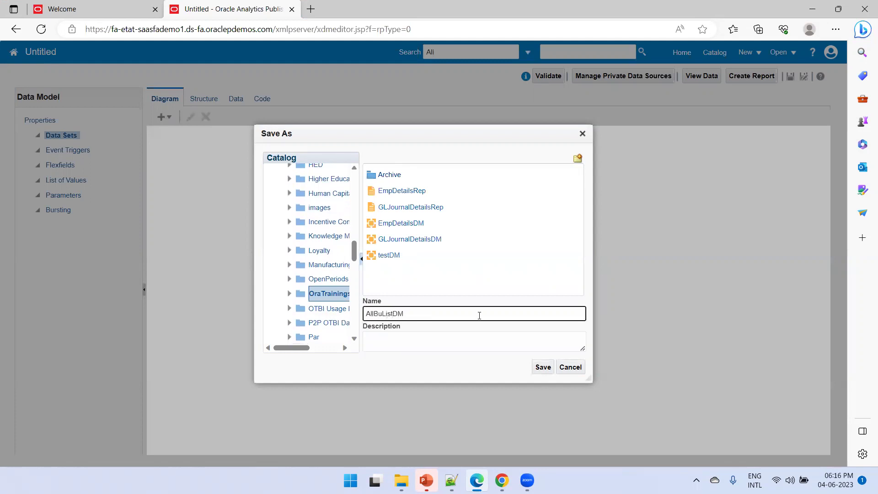
pyautogui.click(542, 366)
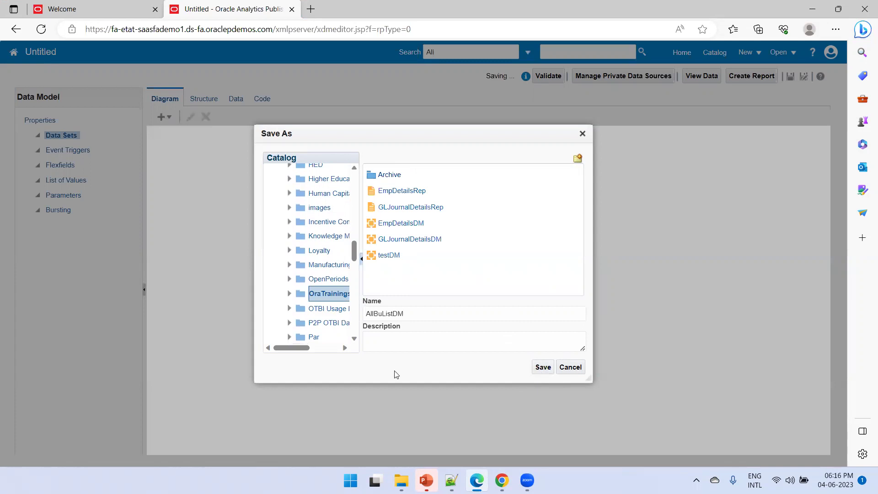
# Add SQL data set G_BU_LIST_Q on ApplicationDB_FSCM, using the Notepad++ query "select * from fun_all_business_units_v where rownum < 50".
pyautogui.click(451, 480)
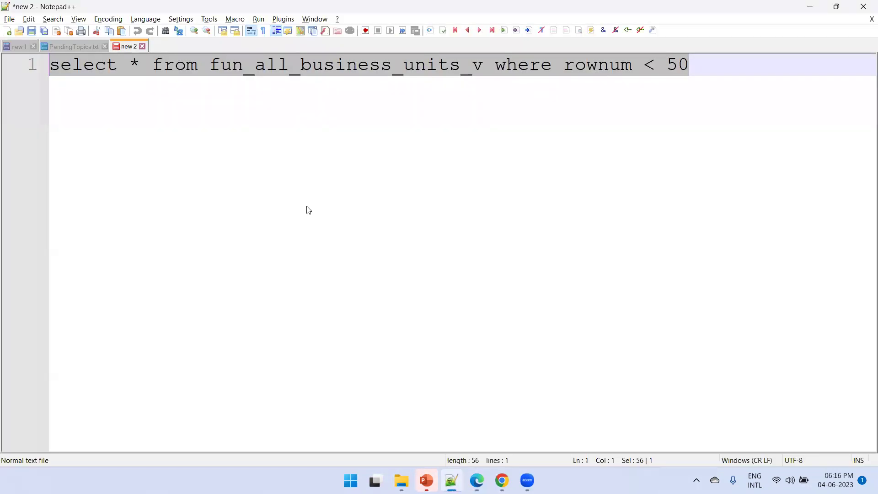
pyautogui.hotkey('alt', 'Tab')
pyautogui.click(163, 116)
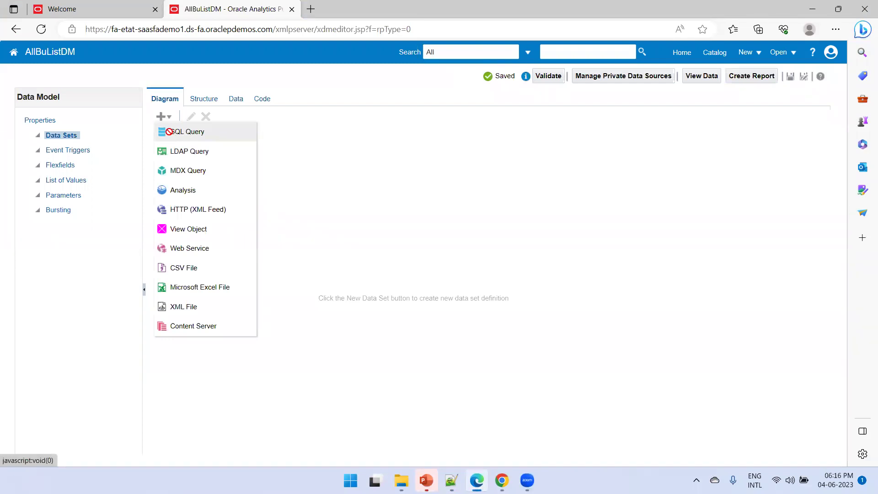
pyautogui.click(171, 134)
pyautogui.click(405, 159)
pyautogui.write('G_BU_LIST_Q')
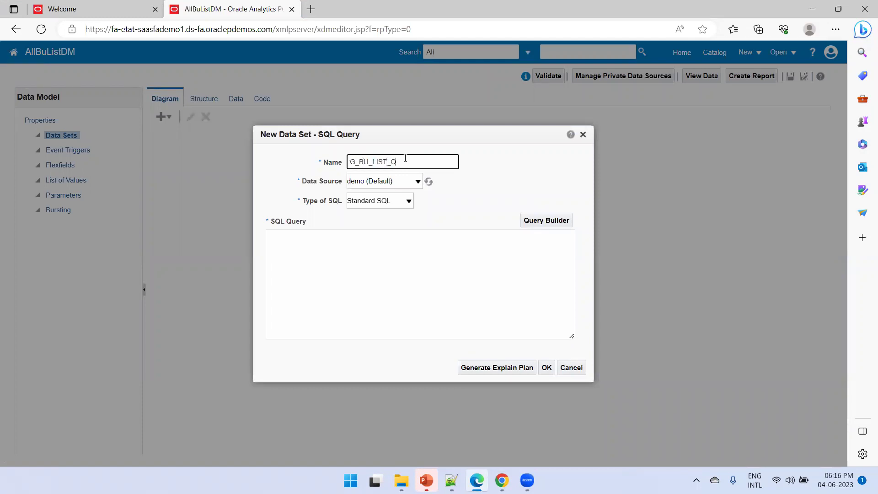
pyautogui.press('Tab')
pyautogui.press('a')
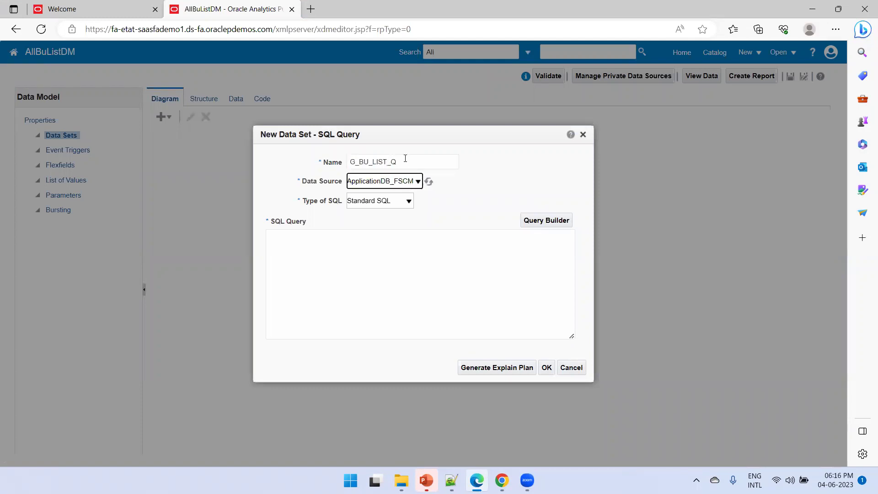
pyautogui.click(386, 254)
pyautogui.write('select * from fun_all_business_units_v where rownum < 50')
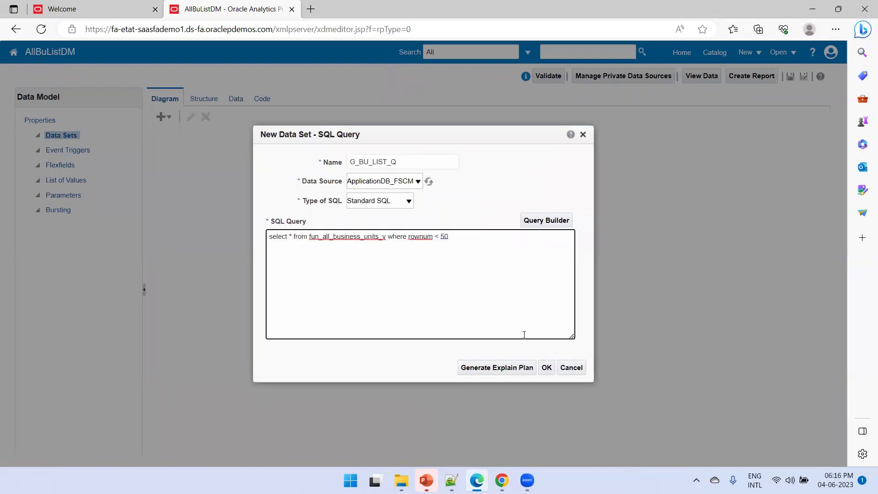
pyautogui.click(546, 367)
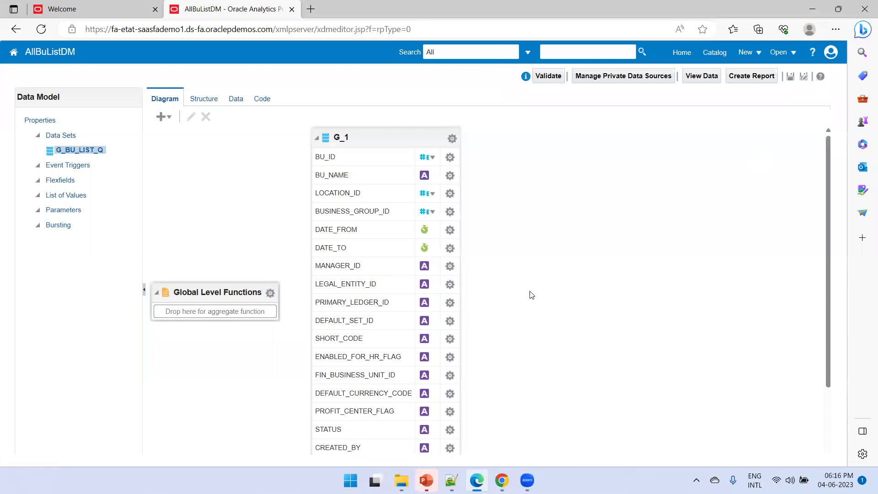
# Edit the G_BU_LIST_Q query to select only bu_id, bu_name, status and creation_date instead of all columns.
pyautogui.moveTo(339, 137); pyautogui.dragTo(355, 137)
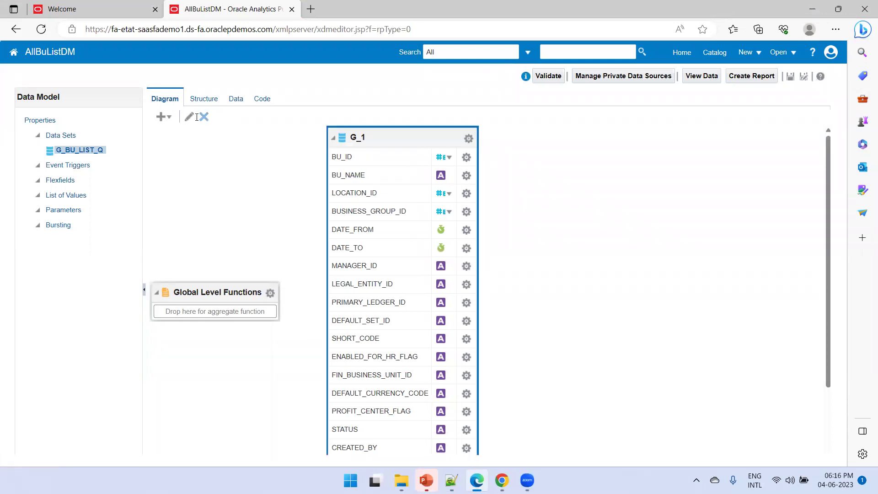
pyautogui.doubleClick(355, 137)
pyautogui.click(292, 237)
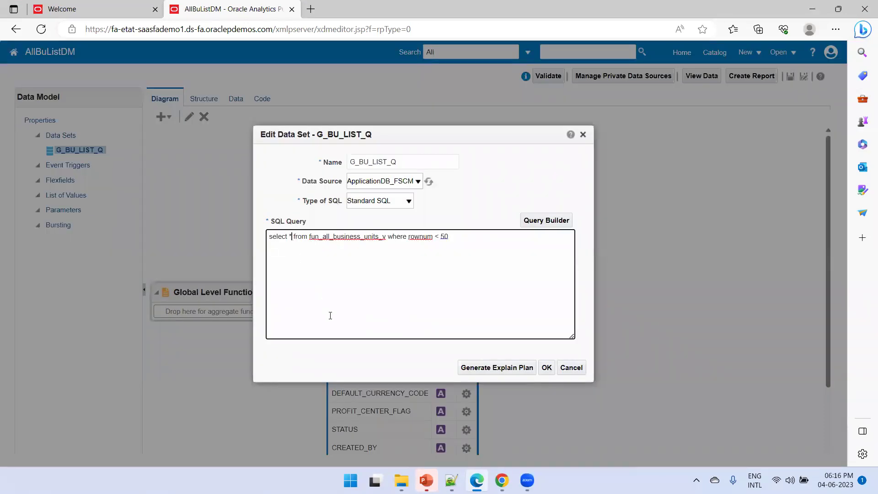
pyautogui.press('BackSpace')
pyautogui.write('bu_id, bu')
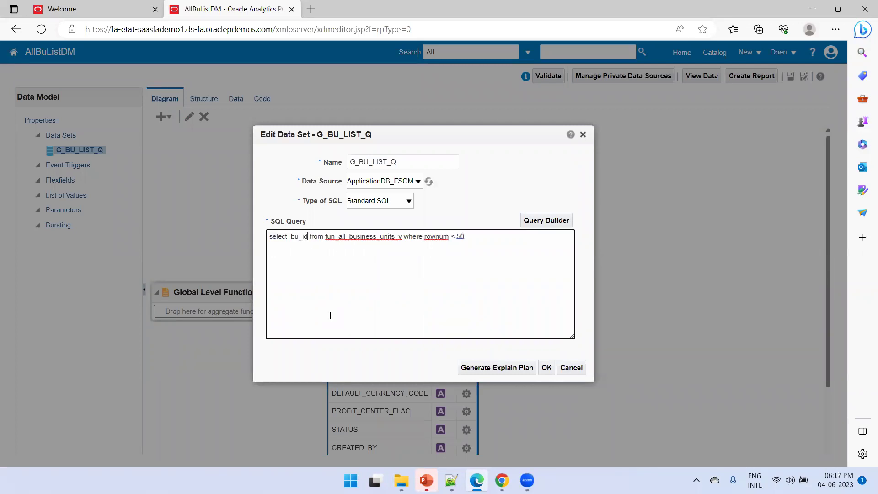
pyautogui.write('_name , statu')
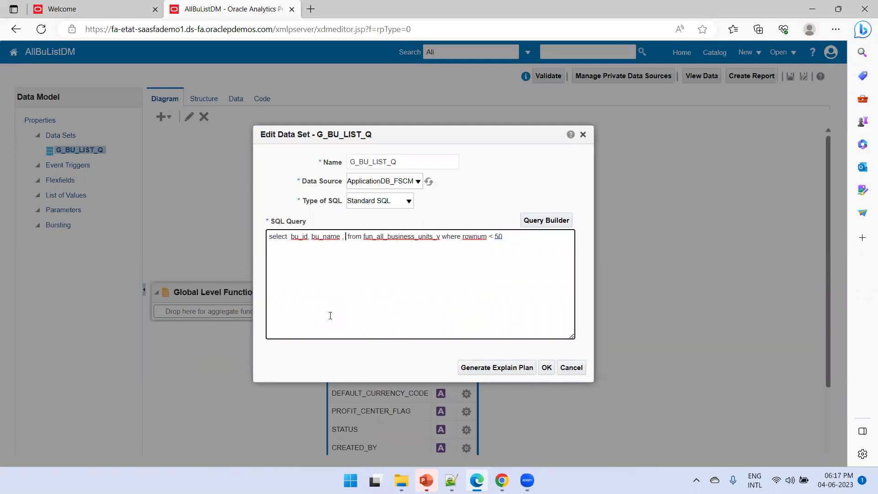
pyautogui.write('s, creation')
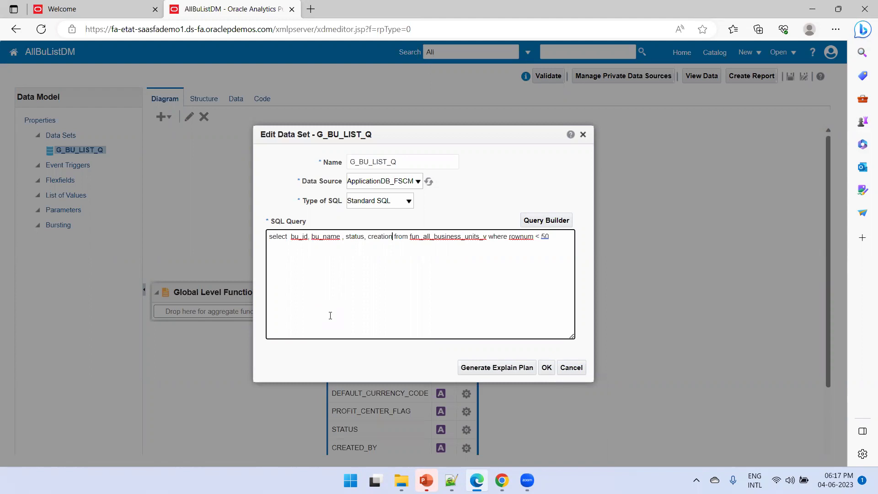
pyautogui.write('_date')
pyautogui.press('Return')
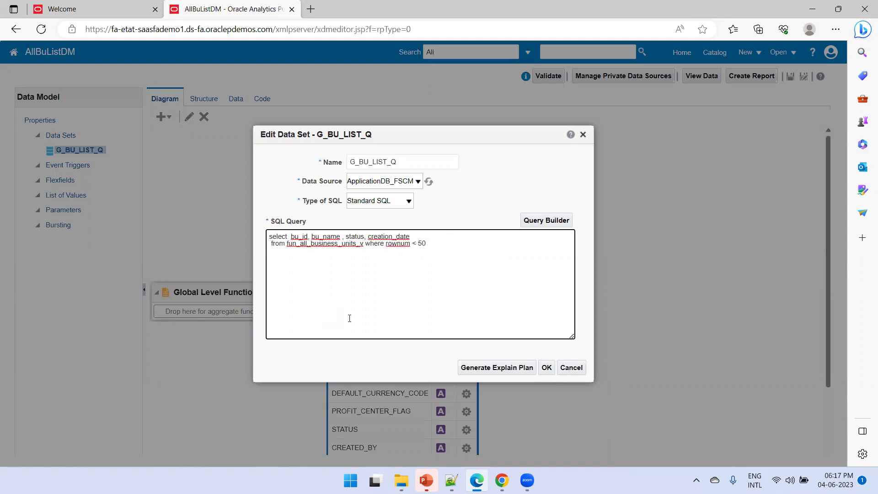
pyautogui.click(546, 367)
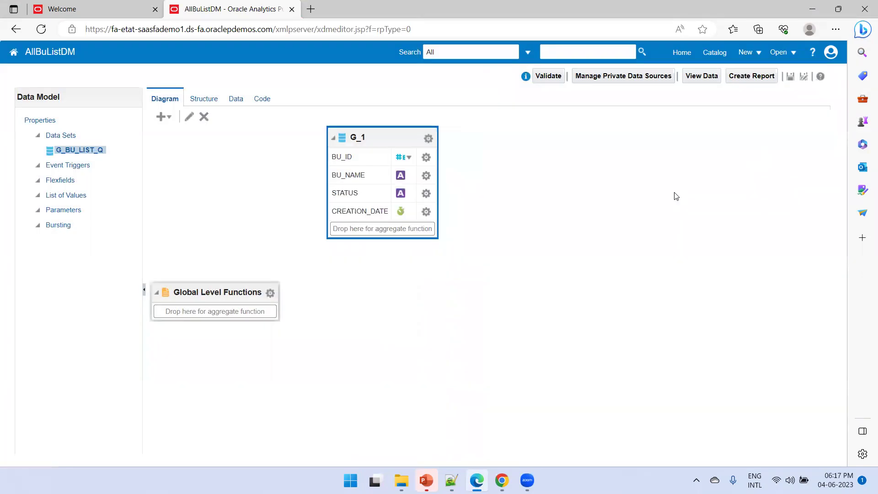
# Save the AllBuListDM data model and view its first five data rows.
pyautogui.click(790, 77)
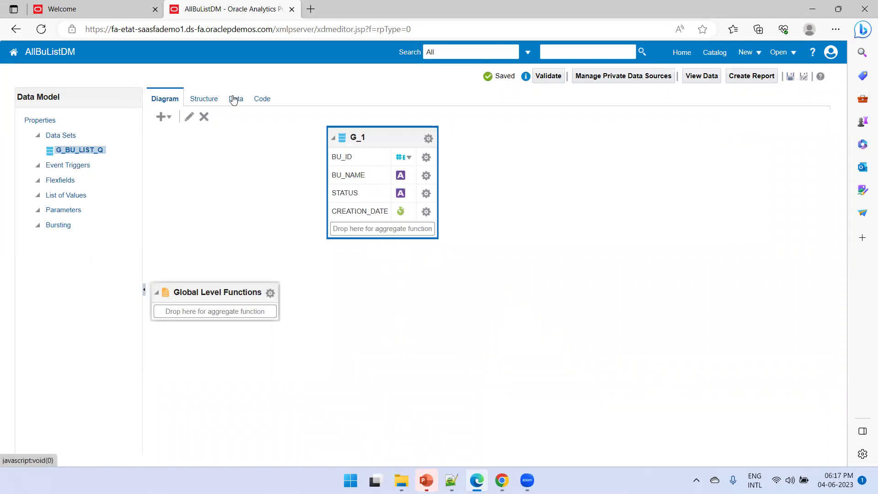
pyautogui.click(236, 99)
pyautogui.click(220, 122)
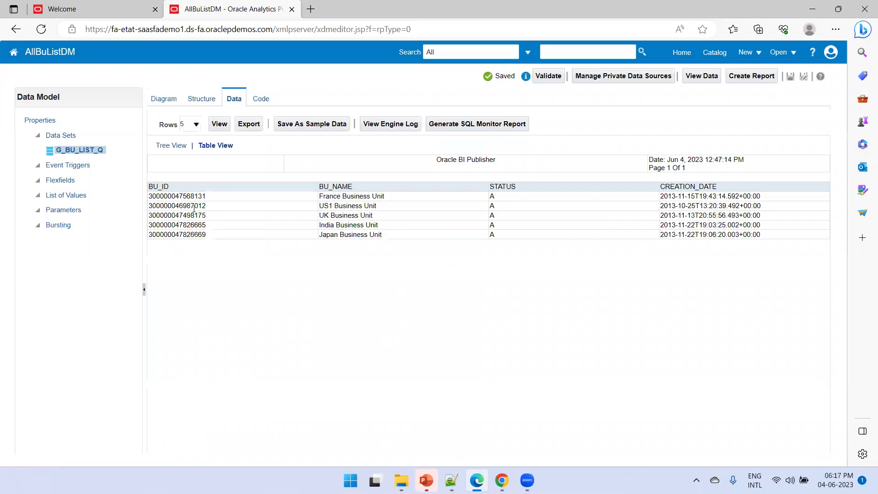
# Save the data model again, export the displayed data as an XML file and keep the download.
pyautogui.click(791, 77)
pyautogui.click(249, 125)
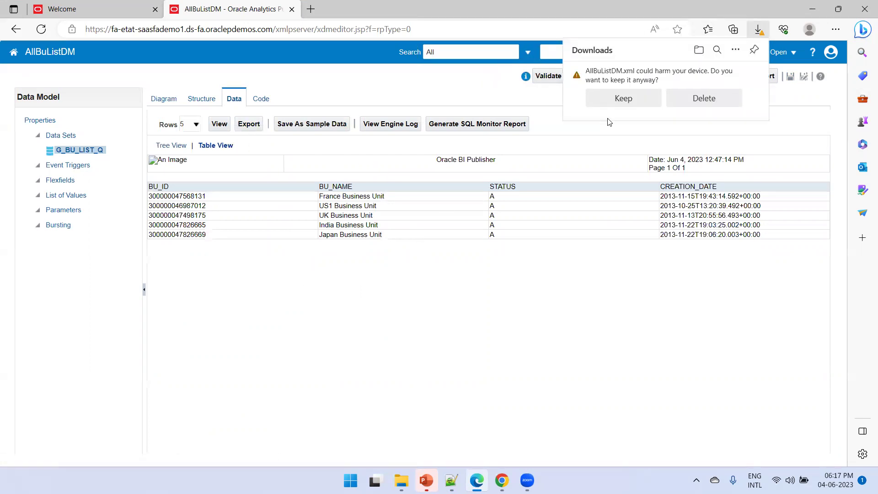
pyautogui.click(622, 98)
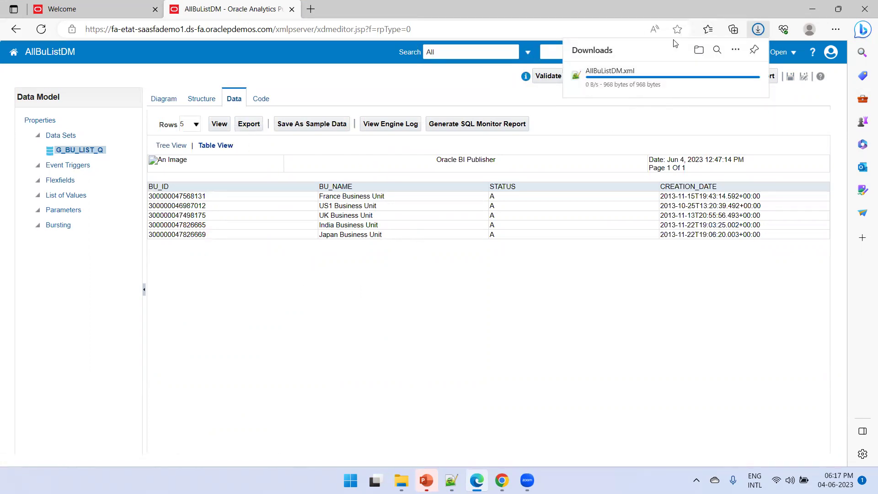
pyautogui.moveTo(698, 71)
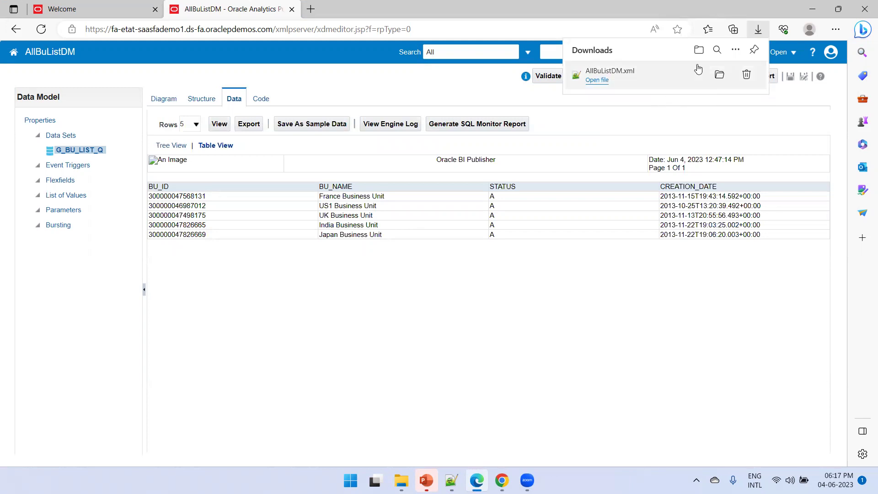
# Show the downloaded AllBuListDM.xml in its folder and put it into the StyleTemplate folder.
pyautogui.click(719, 75)
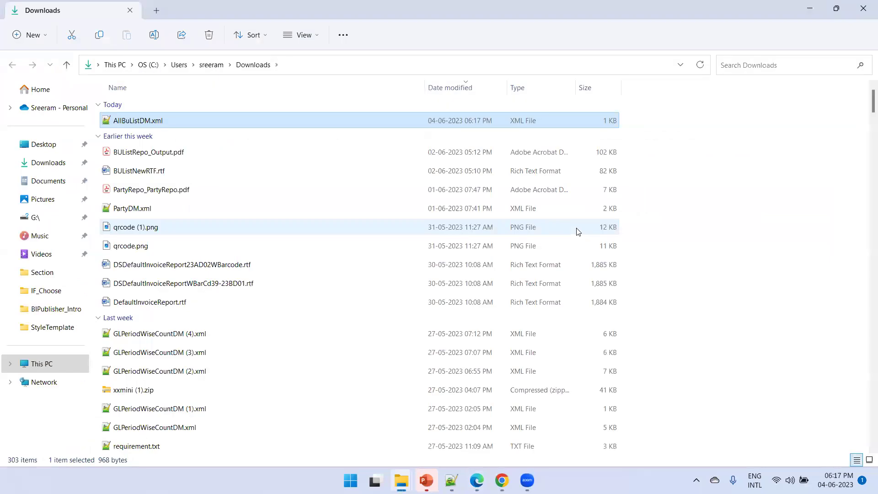
pyautogui.hotkey('alt', 'Tab')
pyautogui.moveTo(401, 480)
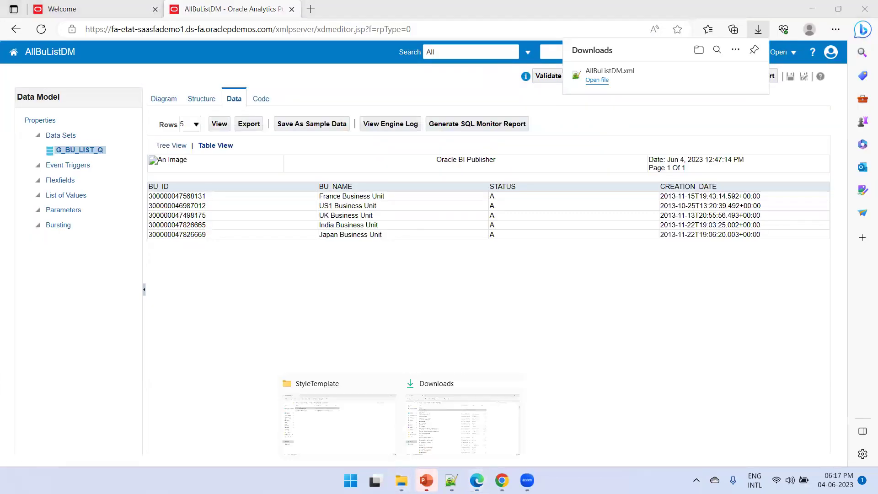
pyautogui.click(362, 446)
pyautogui.hotkey('ctrl', 'v')
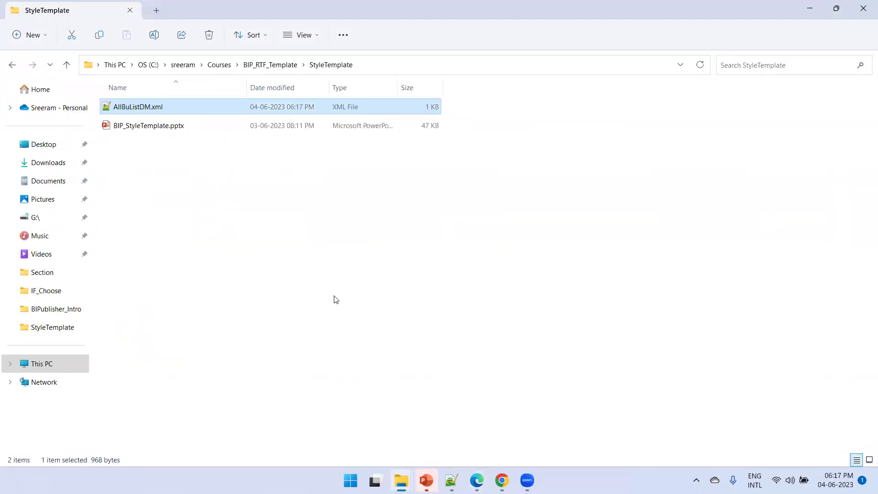
# Launch Word and create a blank document.
pyautogui.press('super+r')
pyautogui.write('winword')
pyautogui.press('Return')
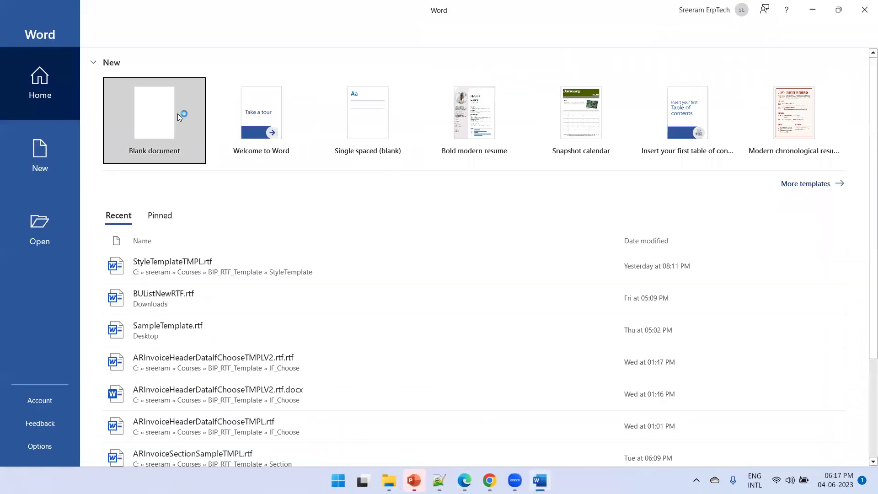
pyautogui.click(179, 117)
# Copy the StyleTemplate folder path from File Explorer and set it as the save location for the new Word document.
pyautogui.hotkey('alt', 'Tab')
pyautogui.click(412, 65)
pyautogui.hotkey('ctrl', 'c')
pyautogui.hotkey('alt', 'Tab')
pyautogui.hotkey('ctrl', 's')
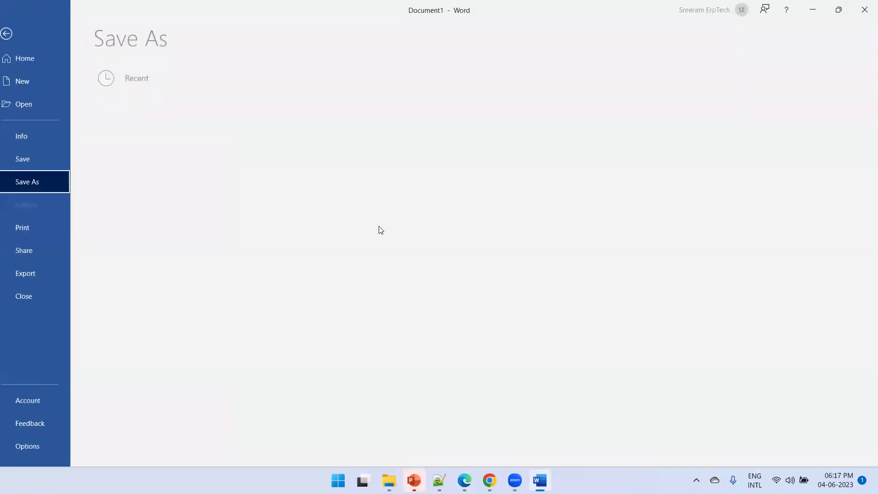
pyautogui.click(152, 219)
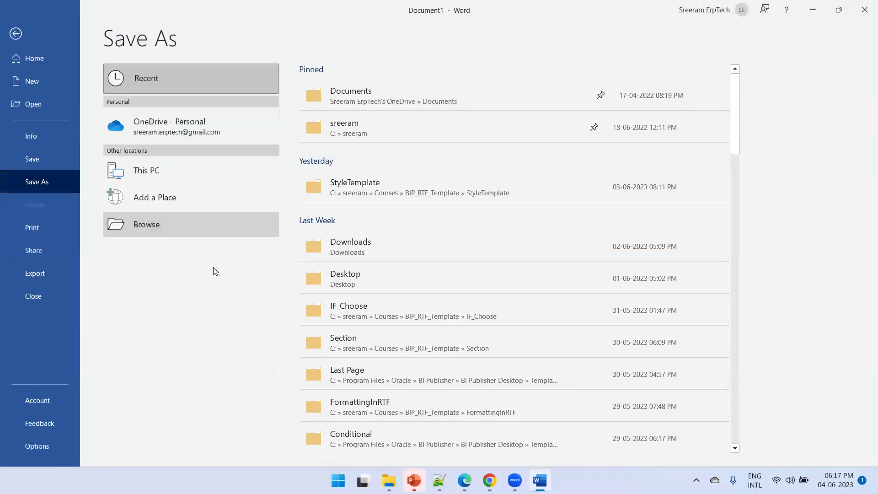
pyautogui.hotkey('ctrl', 'v')
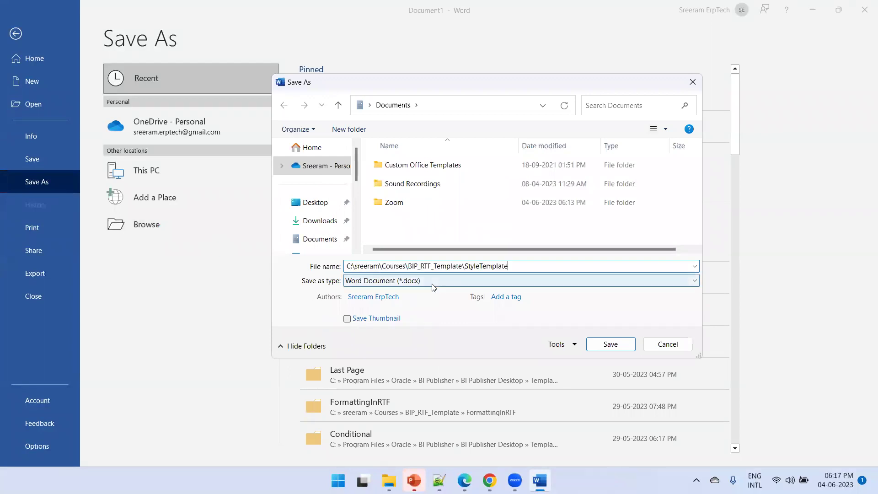
pyautogui.press('Return')
# Save the document as AllBuListTMPL in Rich Text Format.
pyautogui.write('Al')
pyautogui.press('Down')
pyautogui.press('BackSpace')
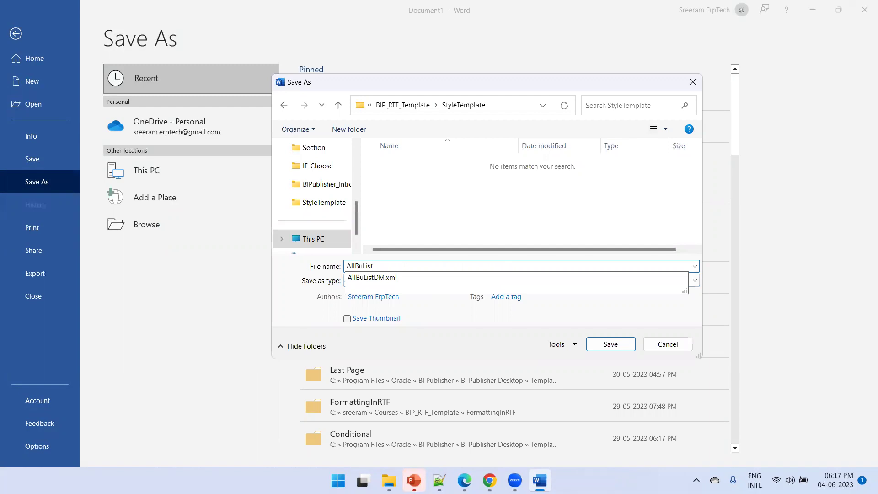
pyautogui.write('TMLPL')
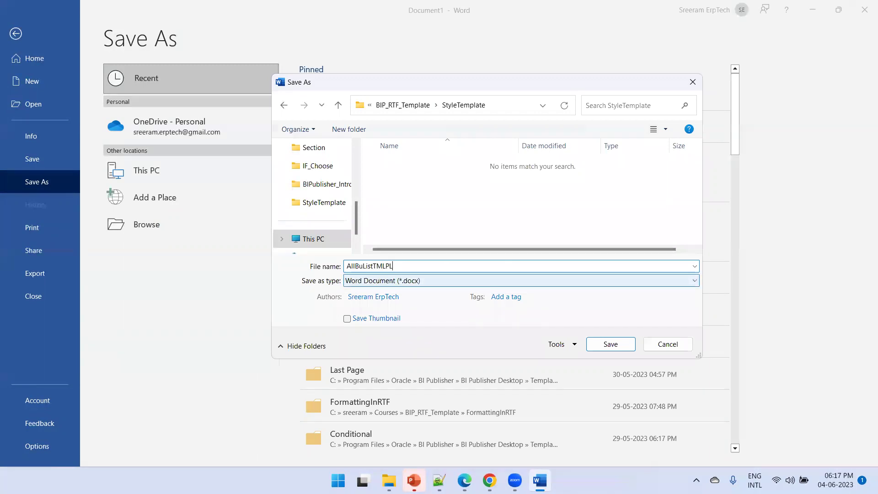
pyautogui.write('r')
pyautogui.press('Return')
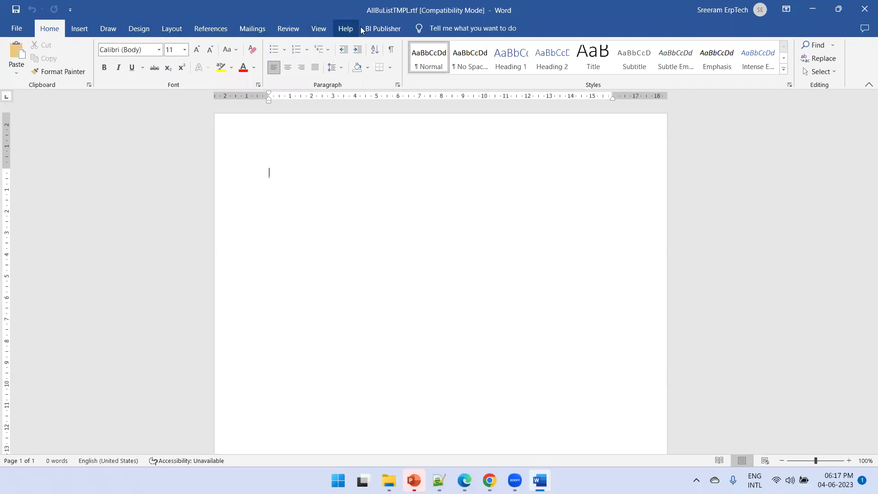
# Load AllBuListDM.xml from the StyleTemplate folder as BI Publisher sample XML data for the template.
pyautogui.click(370, 28)
pyautogui.click(182, 58)
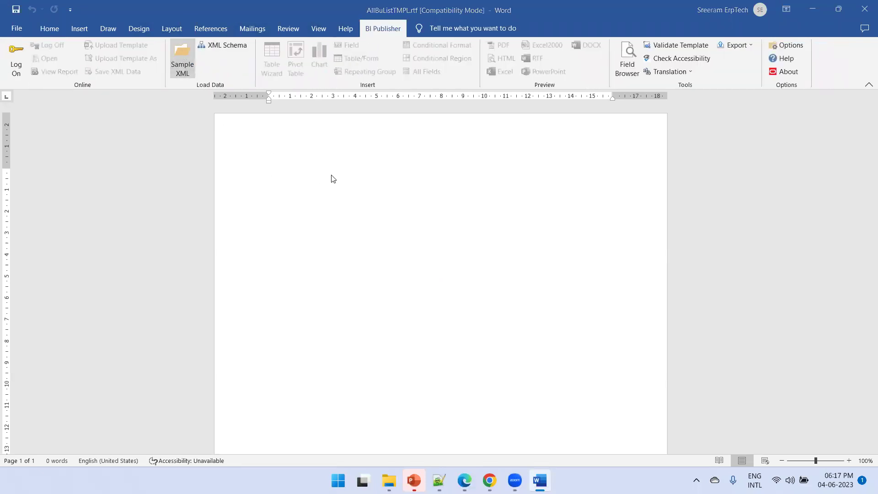
pyautogui.hotkey('ctrl', 'v')
pyautogui.press('Return')
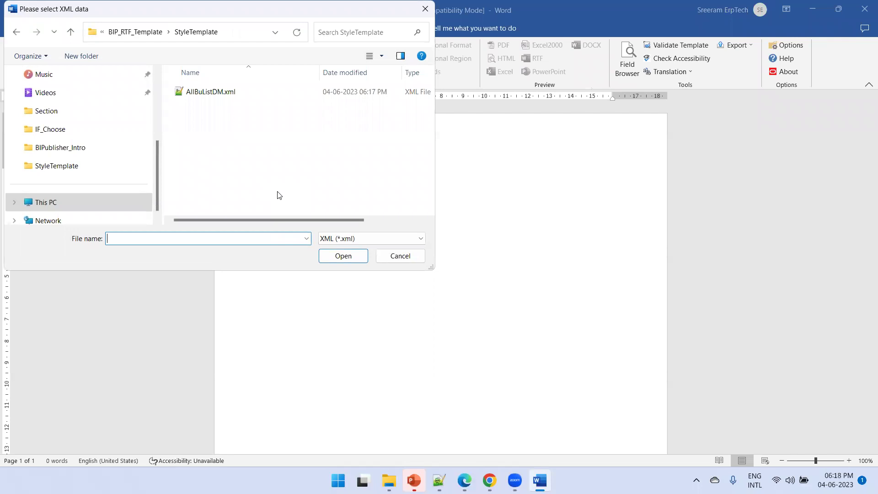
pyautogui.click(207, 92)
pyautogui.doubleClick(207, 93)
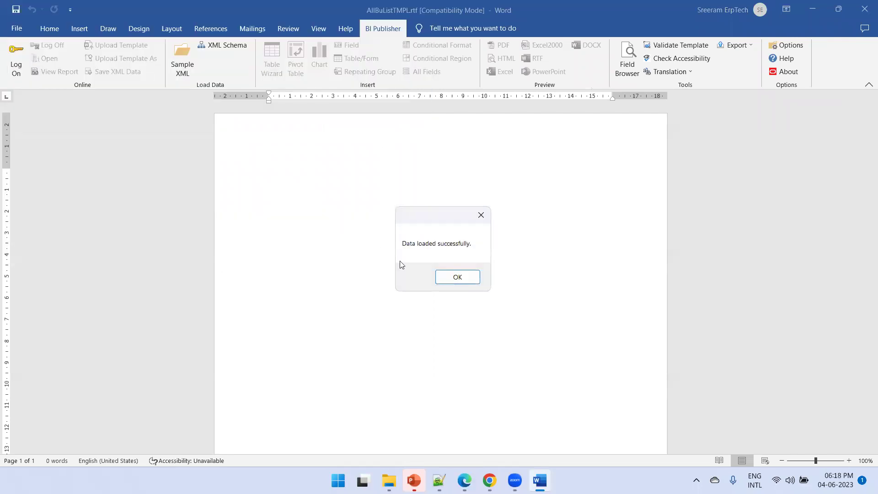
pyautogui.click(456, 276)
# Insert a table with the Table Wizard containing all fields: BU_ID, BU_NAME, STATUS and CREATION_DATE.
pyautogui.click(276, 75)
pyautogui.click(525, 329)
pyautogui.click(526, 330)
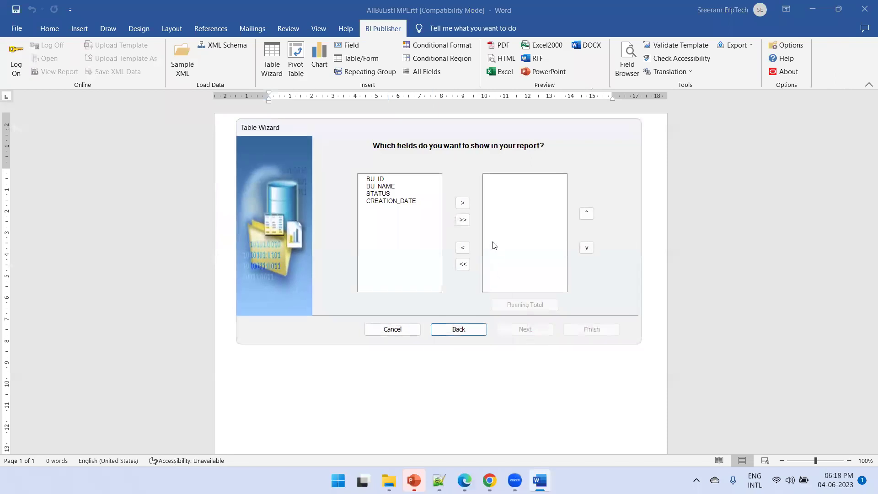
pyautogui.click(463, 220)
pyautogui.click(526, 330)
pyautogui.click(590, 329)
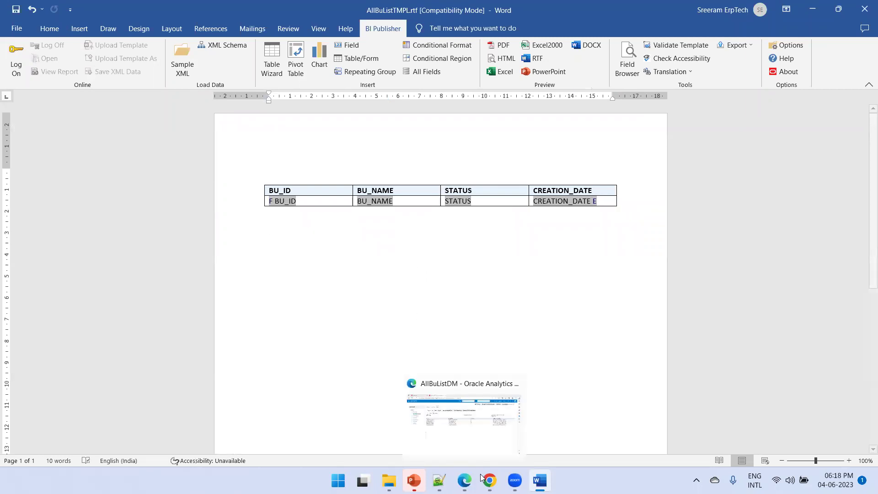
# Switch back to the AllBuListDM data model in Edge and save it.
pyautogui.moveTo(489, 480)
pyautogui.click(486, 438)
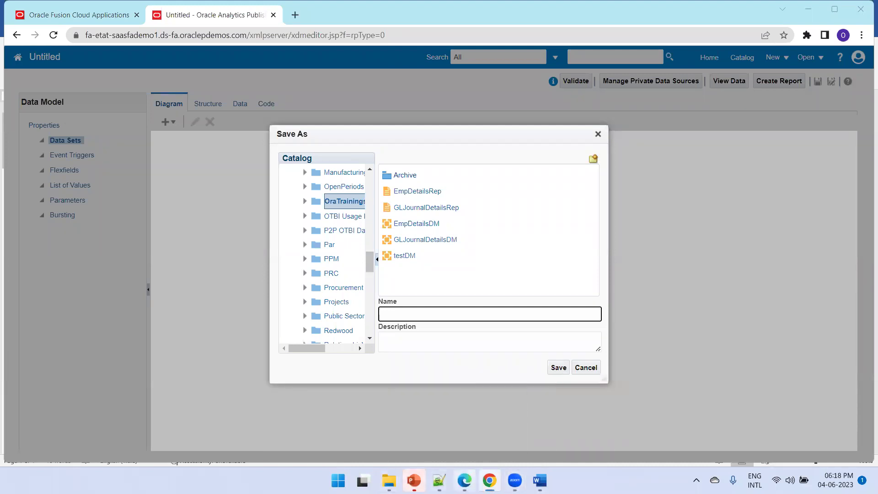
pyautogui.click(464, 481)
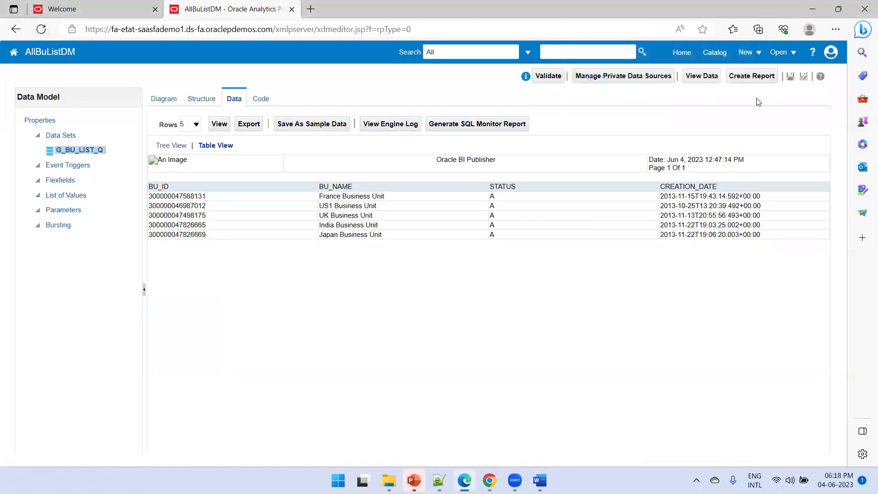
pyautogui.click(790, 78)
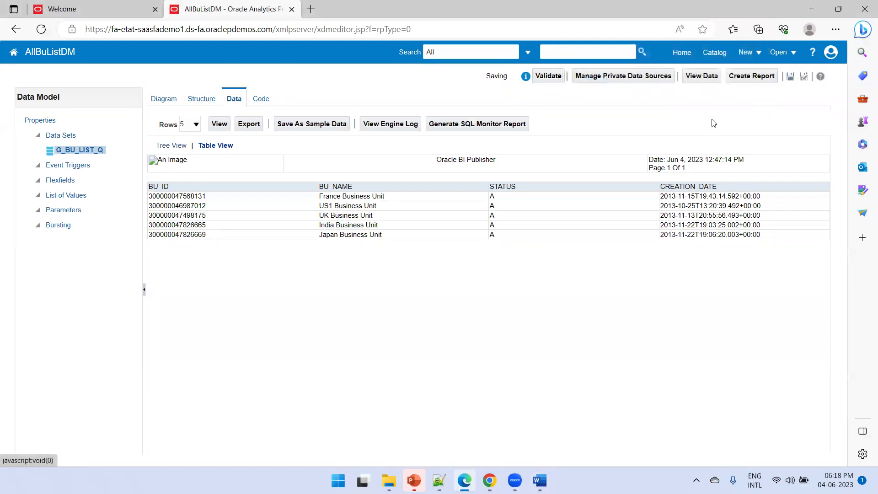
# Create a report from AllBuListDM with the Report Editor option and save it as AllBuListRepo in the OraTrainings folder.
pyautogui.click(759, 78)
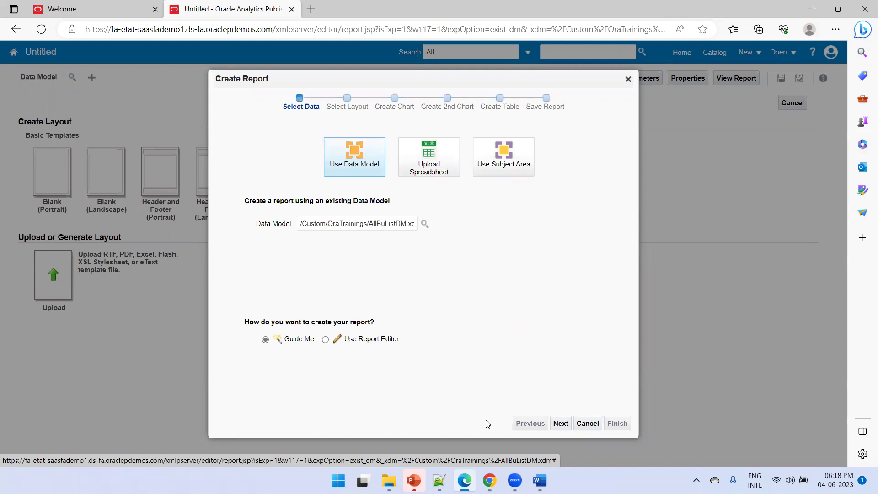
pyautogui.click(325, 339)
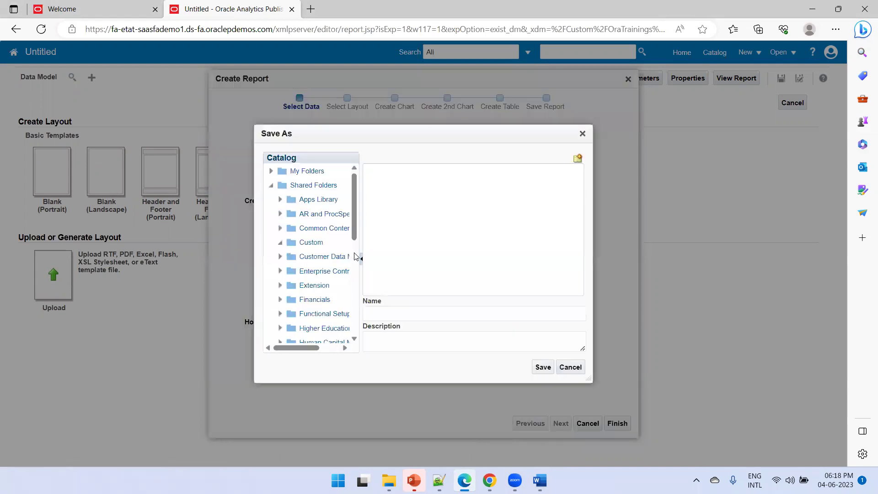
pyautogui.click(424, 317)
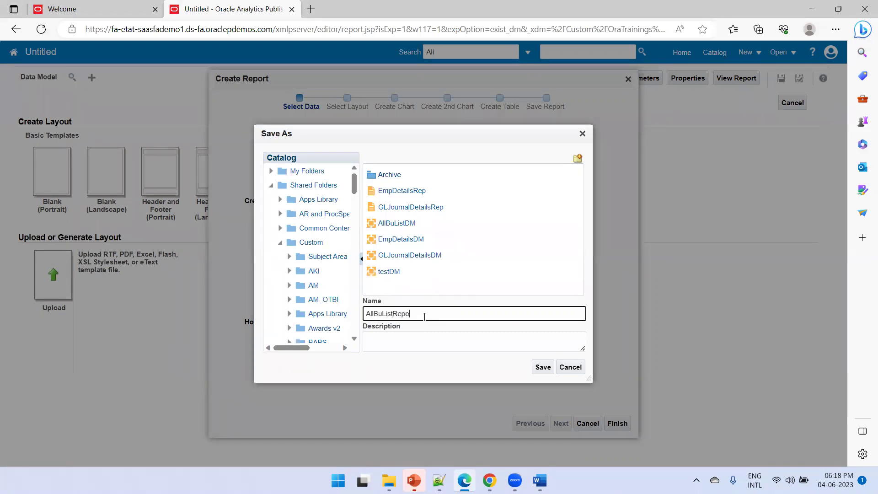
pyautogui.click(546, 368)
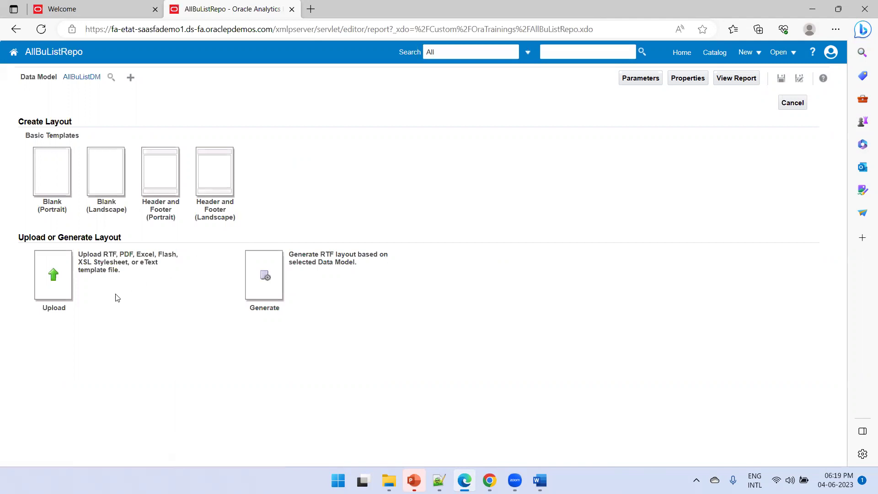
# Upload AllBuListTMPL.rtf as the report's layout, named Output, with RTF template type and English locale.
pyautogui.click(59, 294)
pyautogui.click(353, 232)
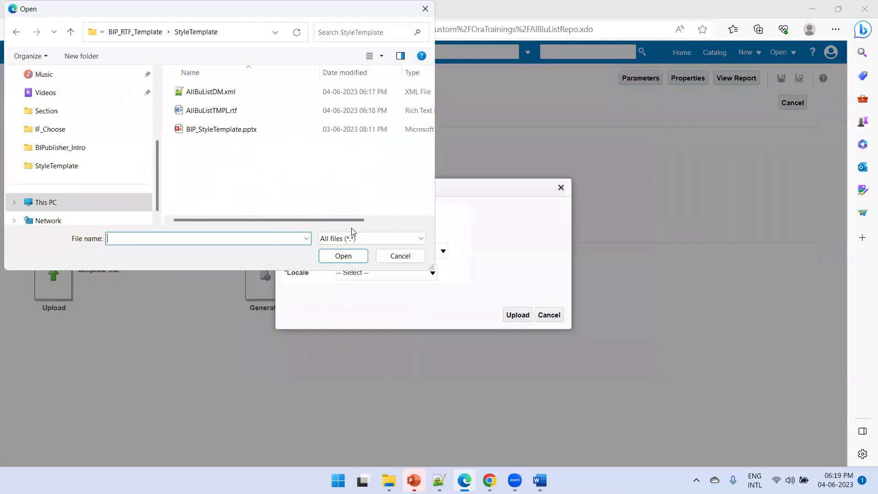
pyautogui.doubleClick(212, 111)
pyautogui.click(382, 213)
pyautogui.press('Tab')
pyautogui.press('Tab')
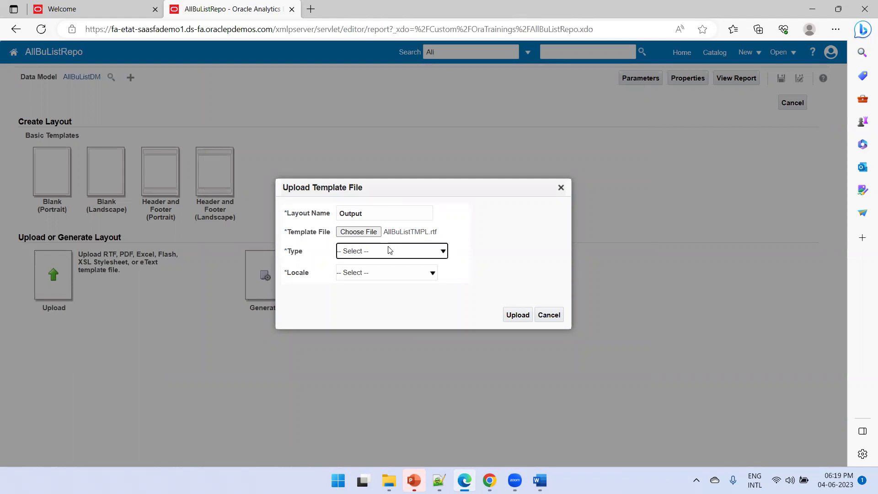
pyautogui.press('Down')
pyautogui.press('Tab')
pyautogui.press('e')
pyautogui.click(521, 315)
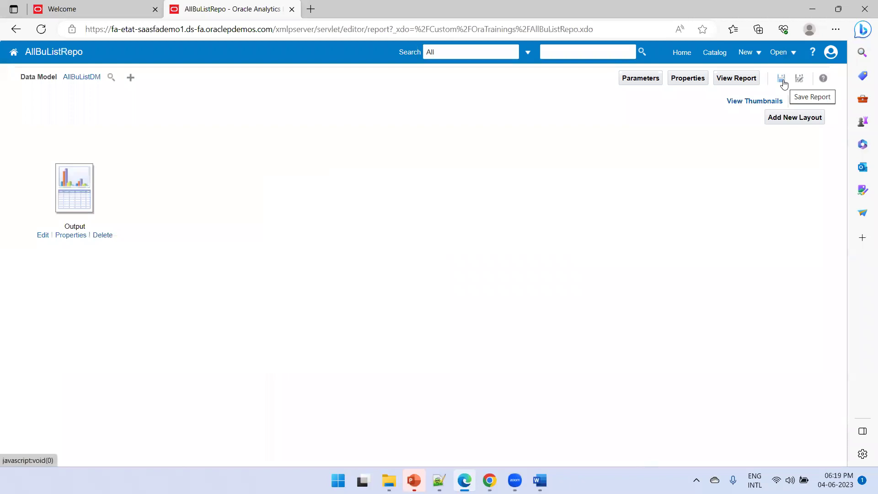
# Show the report layouts as a list, check the Apply Style Template setting and view the AllBuListRepo report.
pyautogui.click(806, 101)
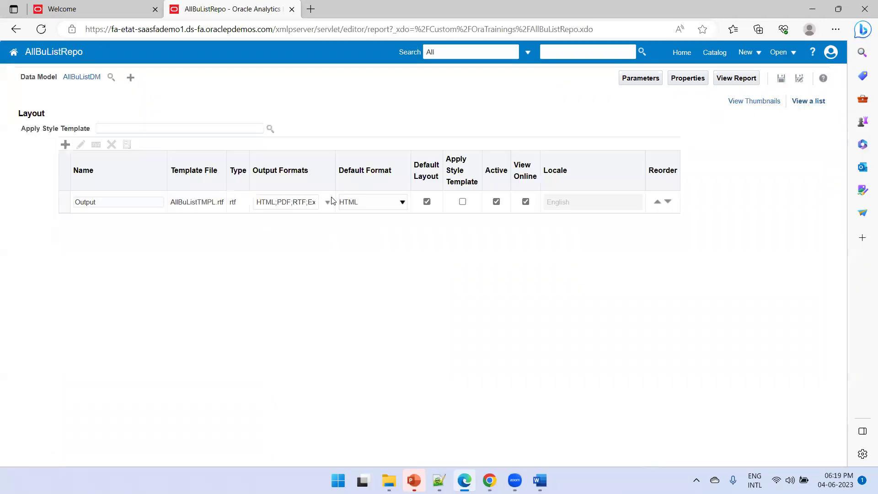
pyautogui.moveTo(22, 128); pyautogui.dragTo(92, 129)
pyautogui.click(307, 285)
pyautogui.click(736, 78)
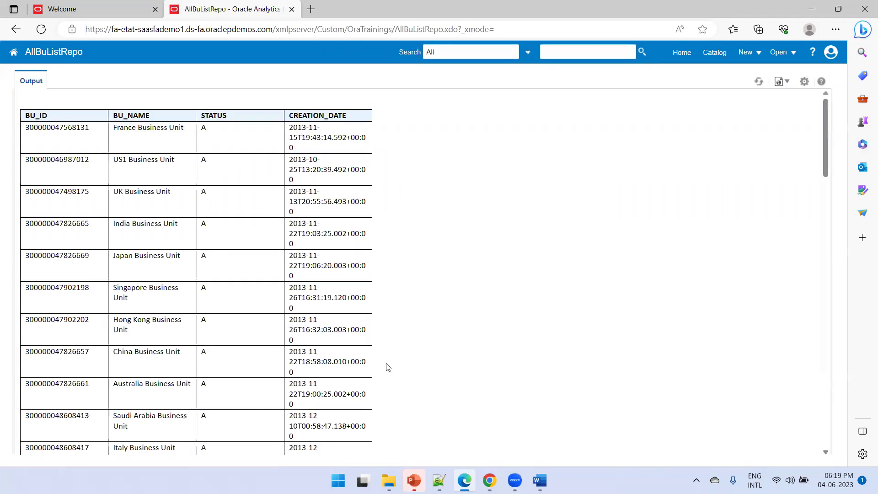
# Switch to PowerPoint and review the first three steps on slide 4 for designing a report using a style template.
pyautogui.moveTo(540, 480)
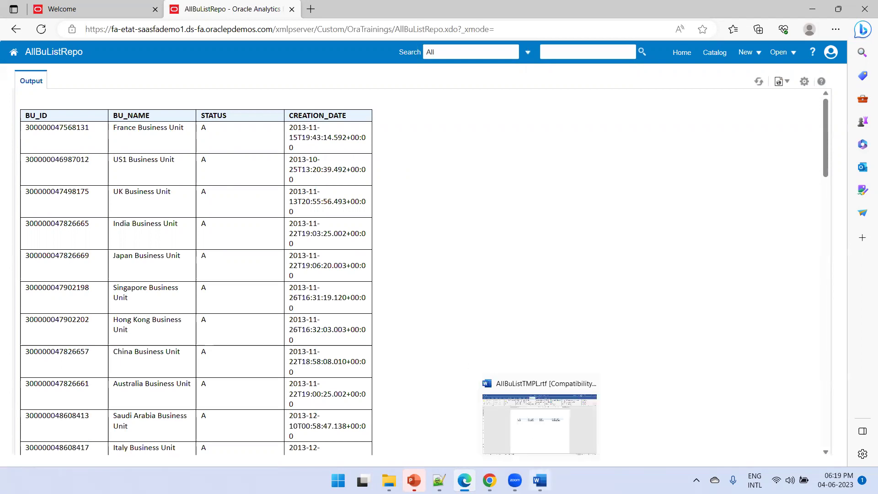
pyautogui.click(414, 480)
pyautogui.click(68, 281)
pyautogui.moveTo(552, 206); pyautogui.dragTo(234, 155)
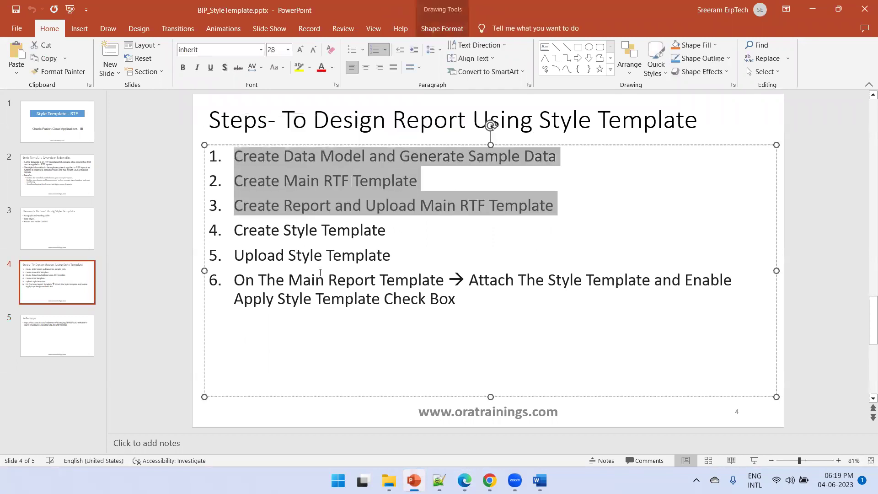
# Switch to Word, create a new blank document and start saving it.
pyautogui.click(540, 480)
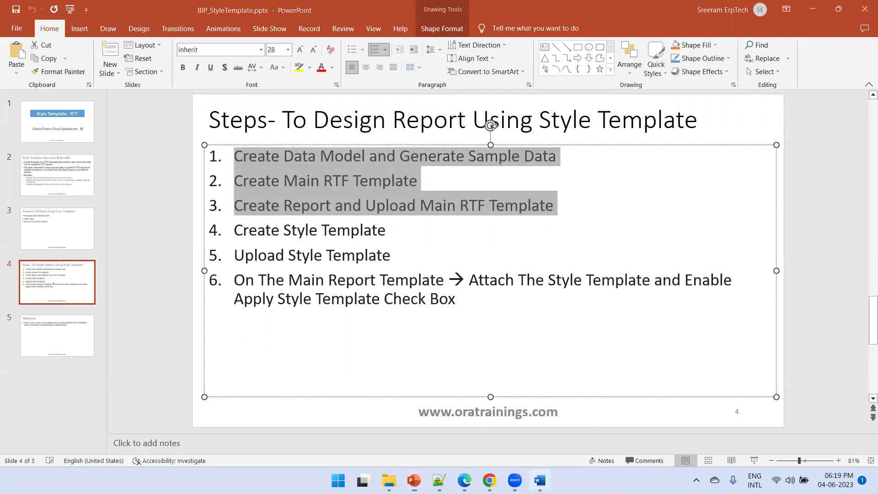
pyautogui.hotkey('ctrl', 'n')
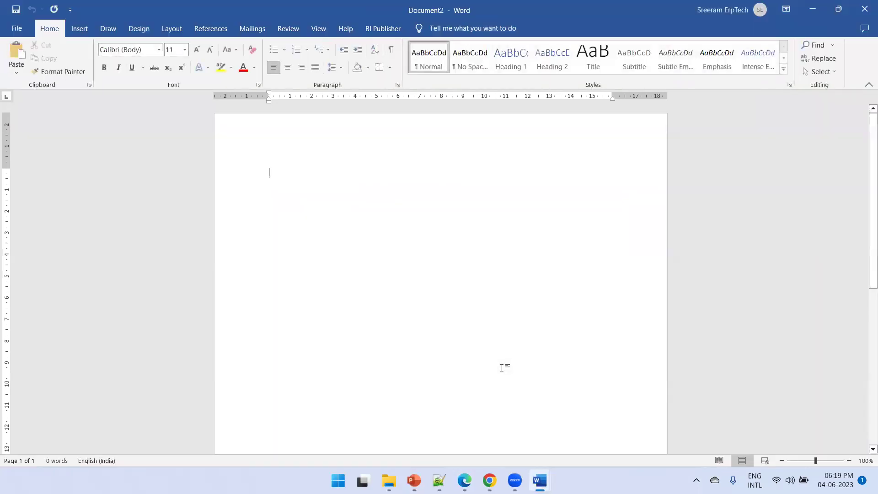
pyautogui.hotkey('ctrl', 's')
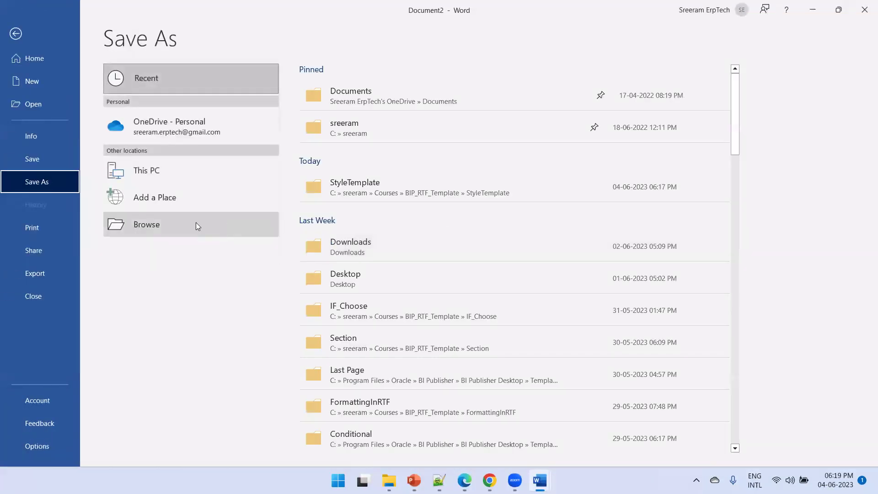
pyautogui.click(197, 225)
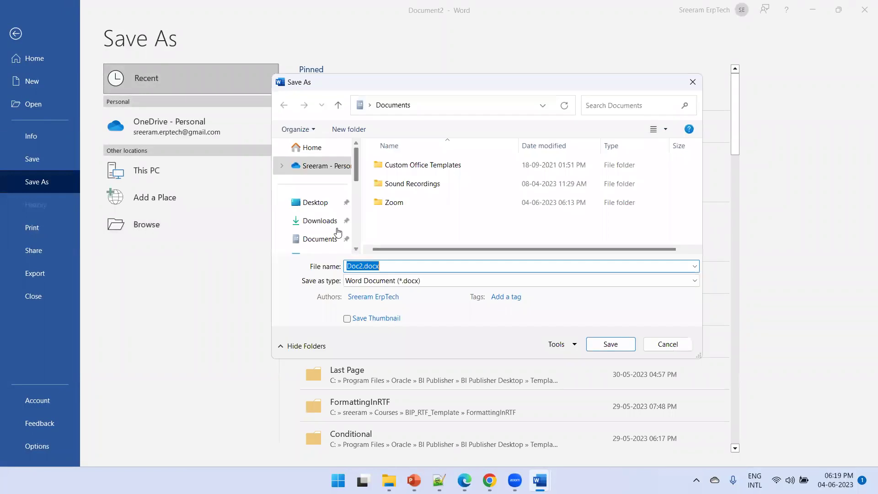
pyautogui.hotkey('alt', 'Tab')
pyautogui.press('Escape')
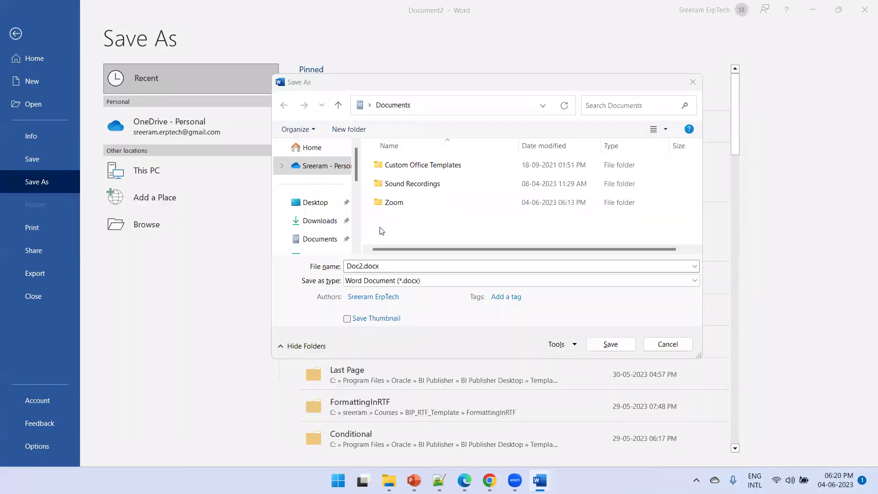
pyautogui.hotkey('alt', 'Tab')
pyautogui.press('Escape')
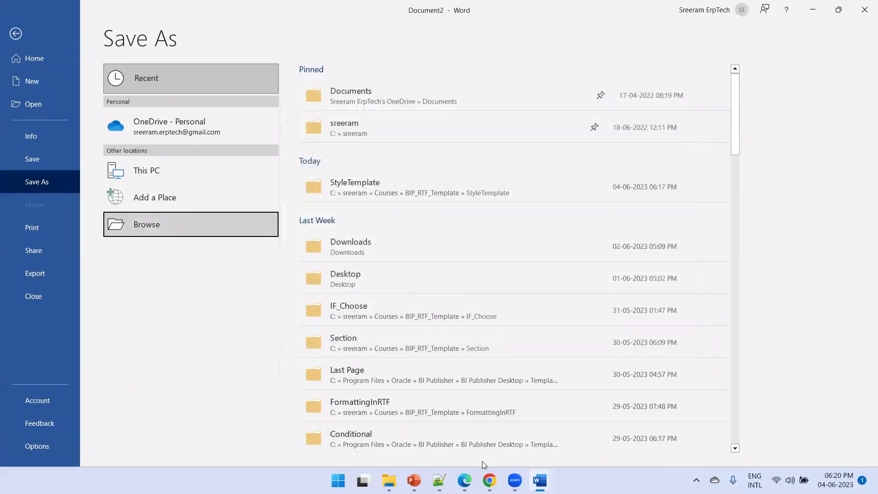
# Switch to File Explorer, copy the path of the StyleTemplate folder and return to Word's save options.
pyautogui.moveTo(388, 480)
pyautogui.click(370, 445)
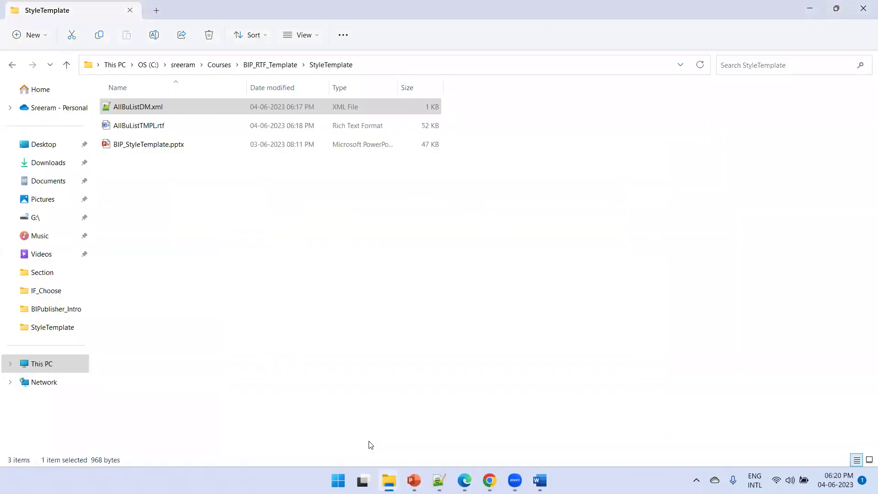
pyautogui.hotkey('alt', 'd')
pyautogui.hotkey('alt', 'Tab')
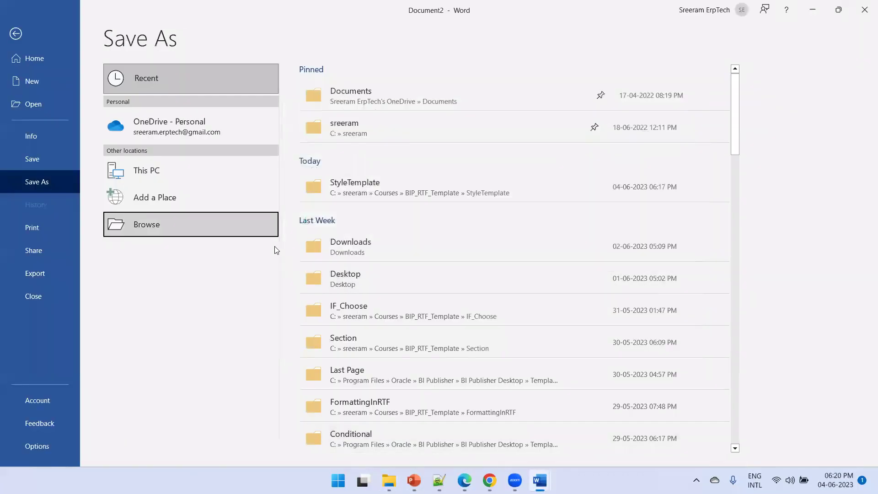
# Save the blank document in the StyleTemplate folder as AllBUListStyleTMPL in Rich Text Format.
pyautogui.click(252, 228)
pyautogui.write('Al')
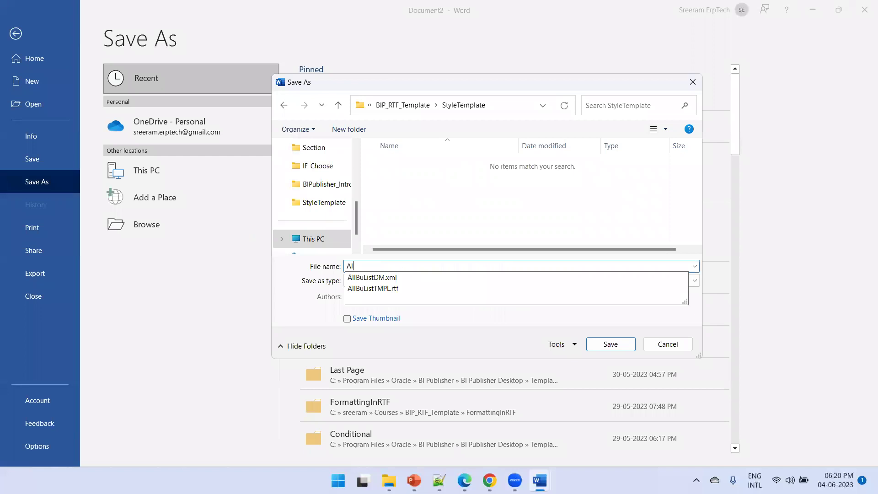
pyautogui.write('lBUListStyleTMPL')
pyautogui.press('Tab')
pyautogui.press('r')
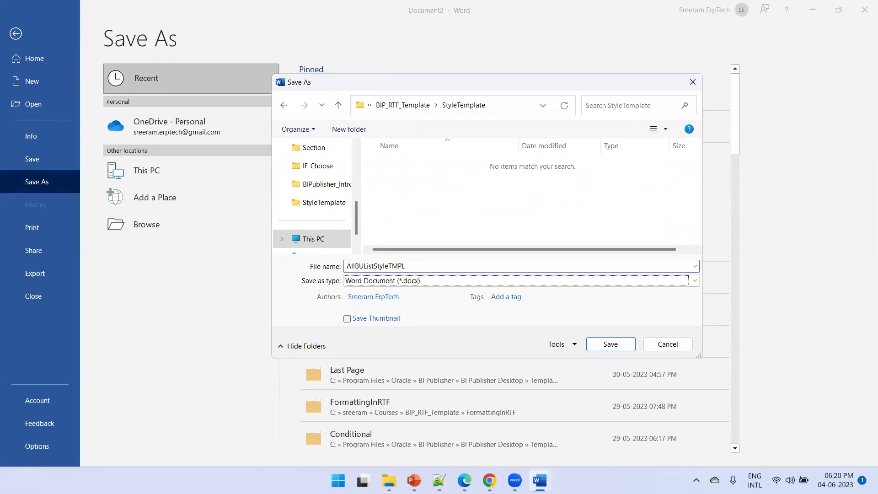
pyautogui.press('Return')
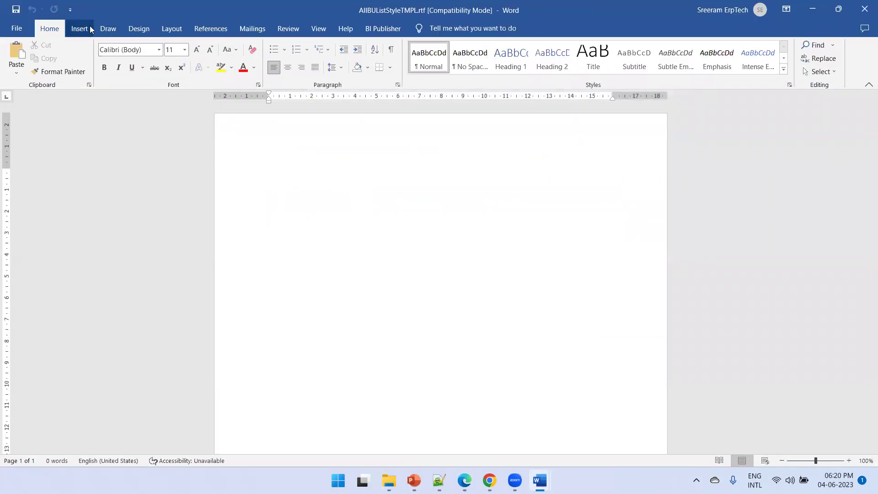
# Insert a blank header and enter BU List Details Report as its text.
pyautogui.click(89, 26)
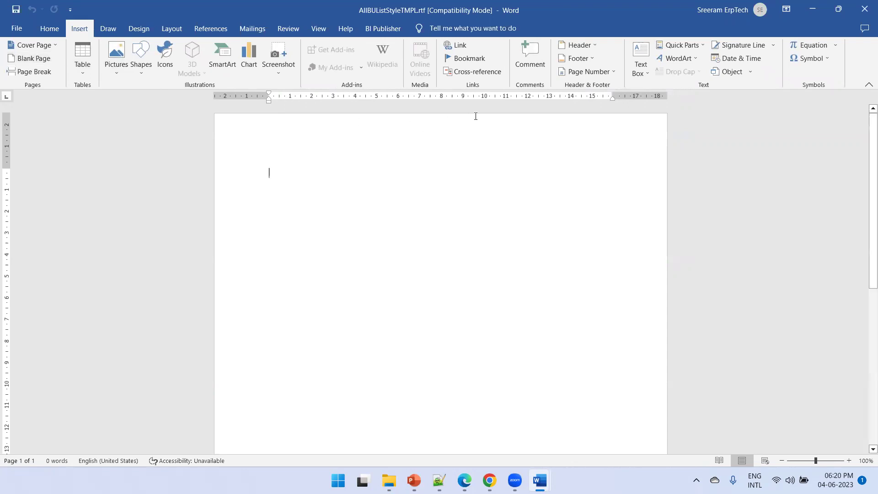
pyautogui.click(590, 46)
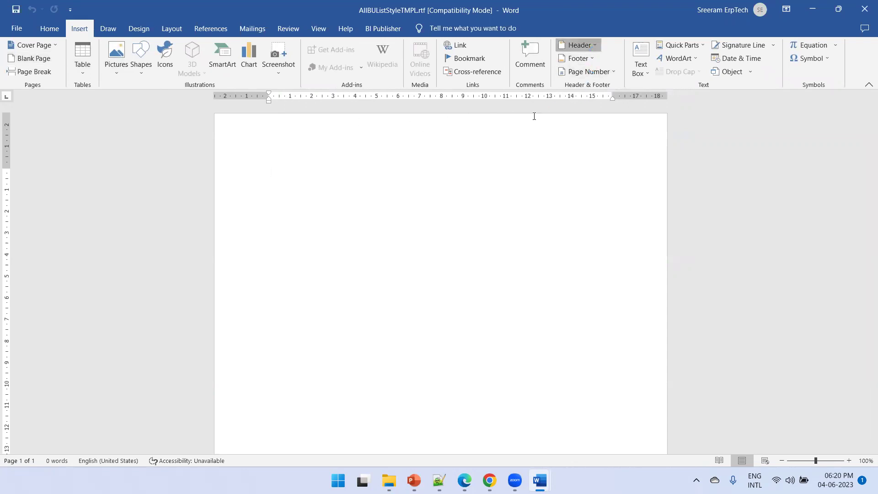
pyautogui.click(602, 122)
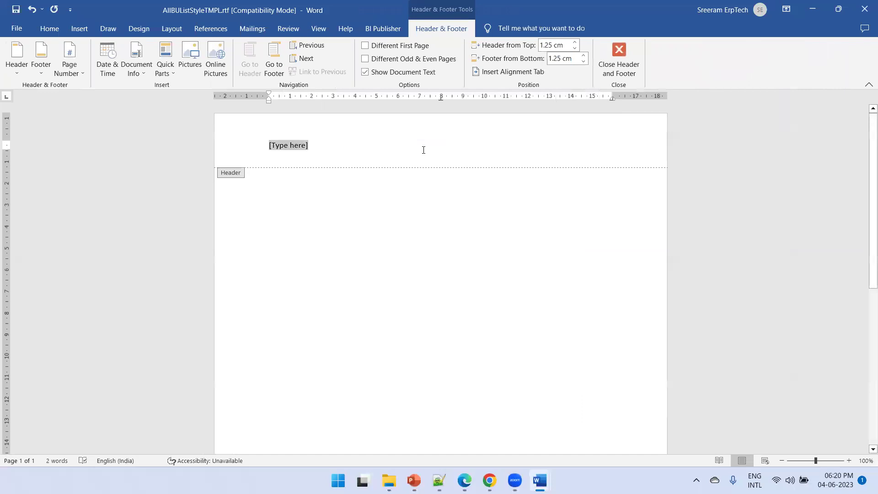
pyautogui.press('Delete')
pyautogui.write('BU List Details Report')
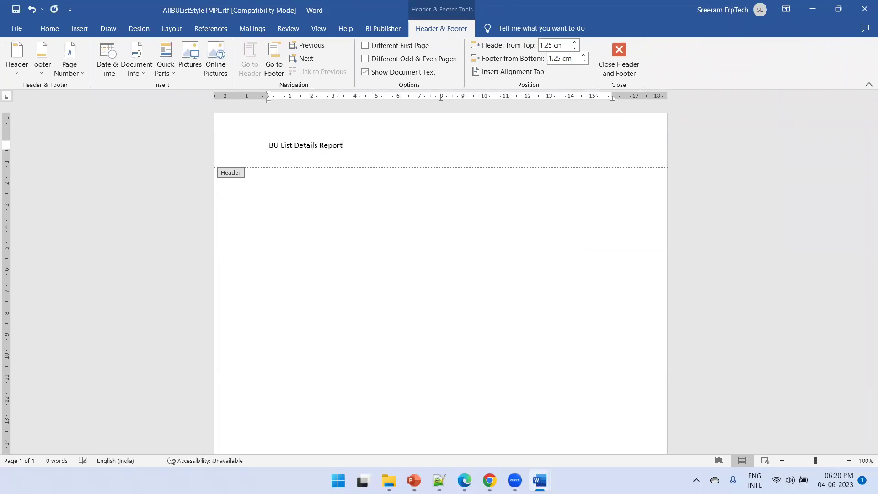
# Make the header text bold and enlarge it to 18 pt.
pyautogui.hotkey('ctrl', 'a')
pyautogui.hotkey('ctrl', 'b')
pyautogui.hotkey('ctrl', 'shift', '.')
pyautogui.hotkey('ctrl', 'shift', '.')
pyautogui.hotkey('ctrl', 'shift', '.')
pyautogui.hotkey('ctrl', 'shift', '.')
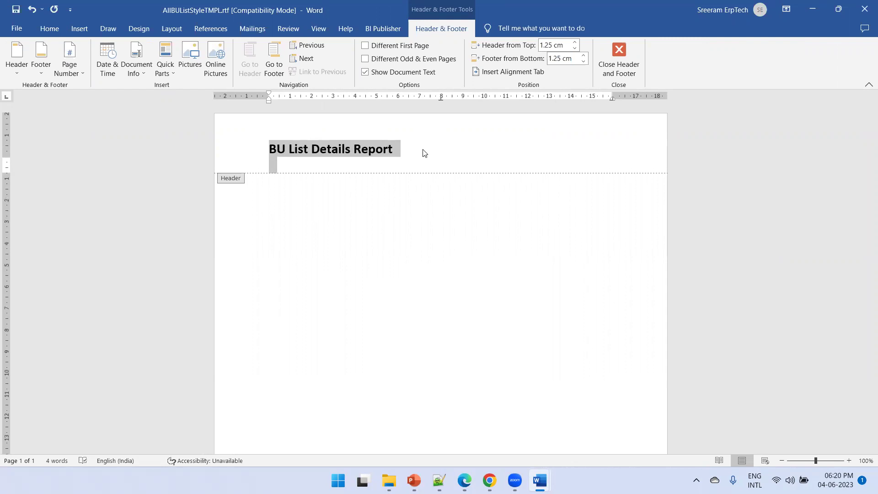
# Put the header title BU List Details Report into a single-cell table.
pyautogui.click(423, 152)
pyautogui.hotkey('ctrl', 'a')
pyautogui.click(81, 30)
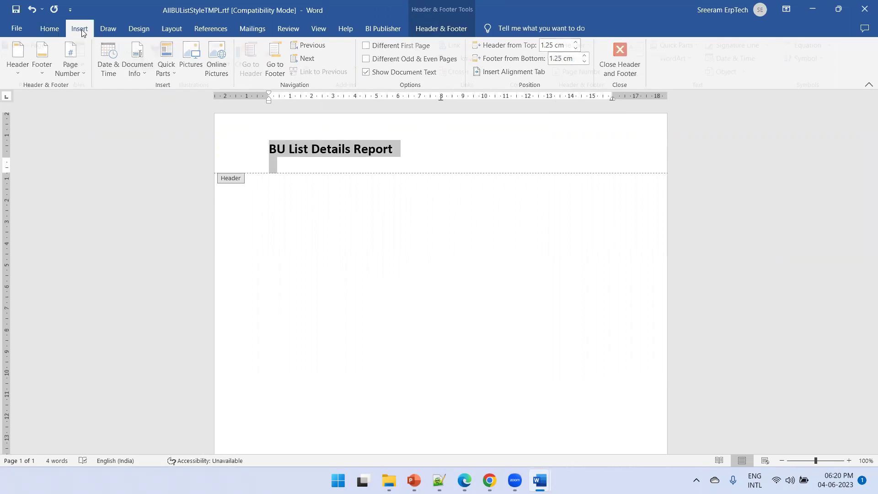
pyautogui.click(86, 75)
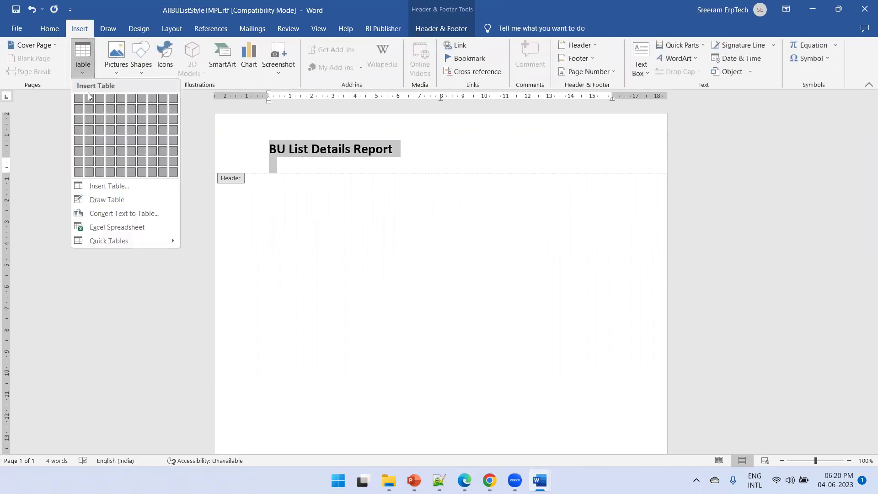
pyautogui.click(91, 185)
# Add a column to the right of the title cell in the header table.
pyautogui.click(389, 149)
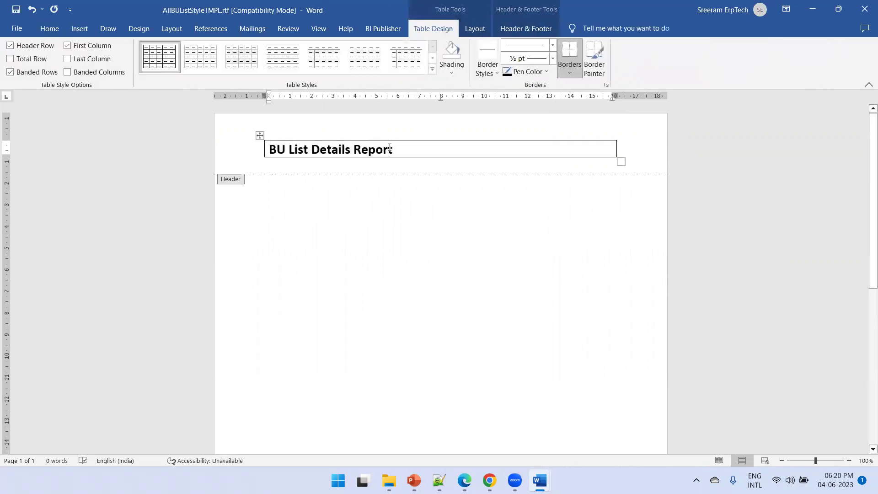
pyautogui.rightClick(397, 151)
pyautogui.moveTo(515, 291)
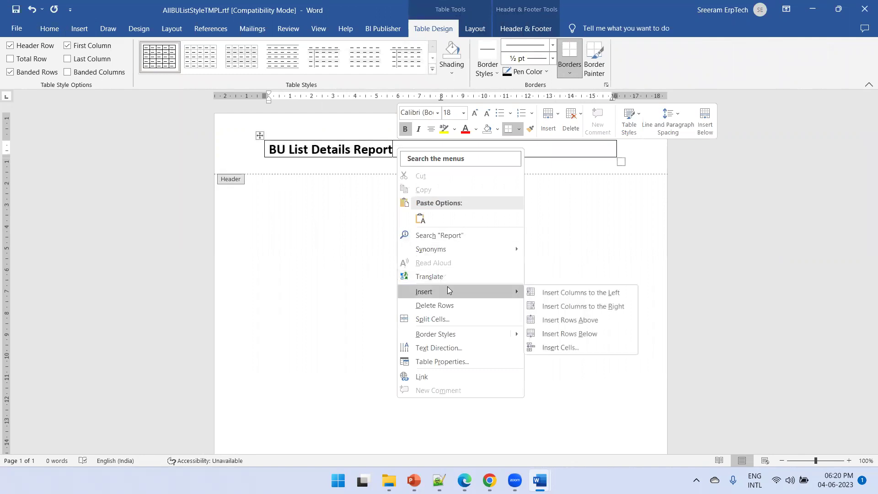
pyautogui.click(601, 306)
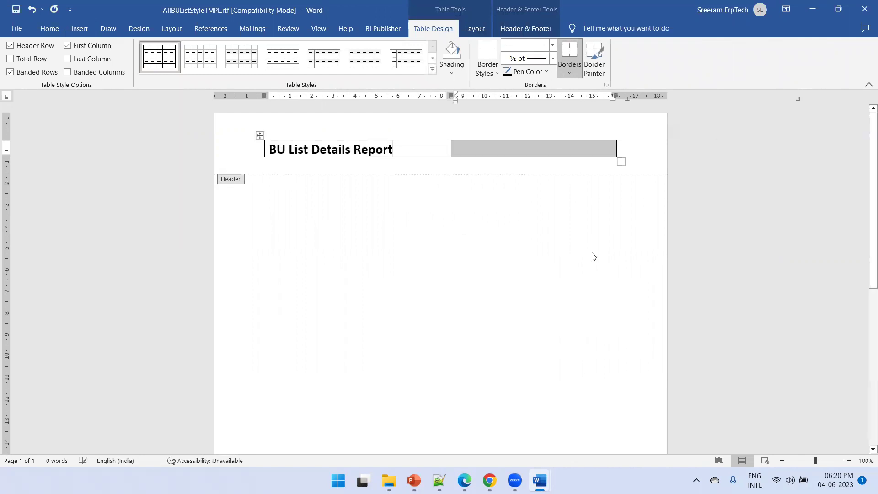
# Widen the title column to about 12.5 cm and move the header to 0.5 cm from the page's upper edge.
pyautogui.click(473, 150)
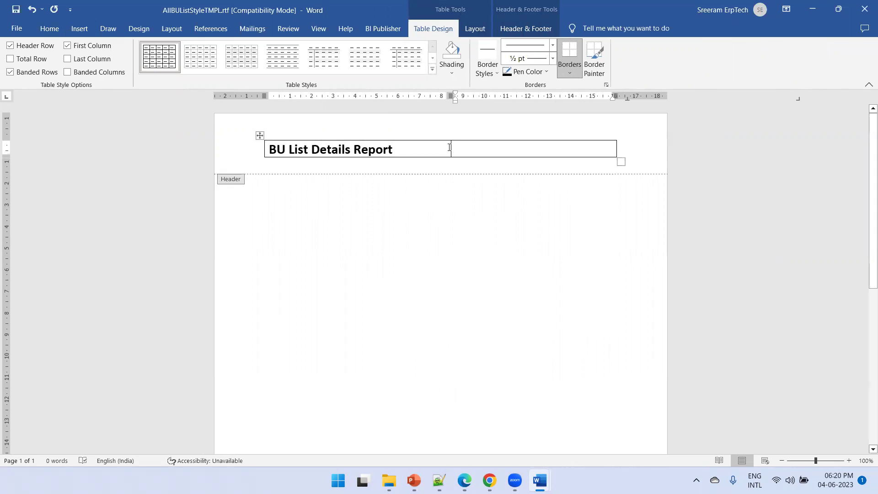
pyautogui.moveTo(450, 146); pyautogui.dragTo(533, 148)
pyautogui.moveTo(6, 141); pyautogui.dragTo(8, 125)
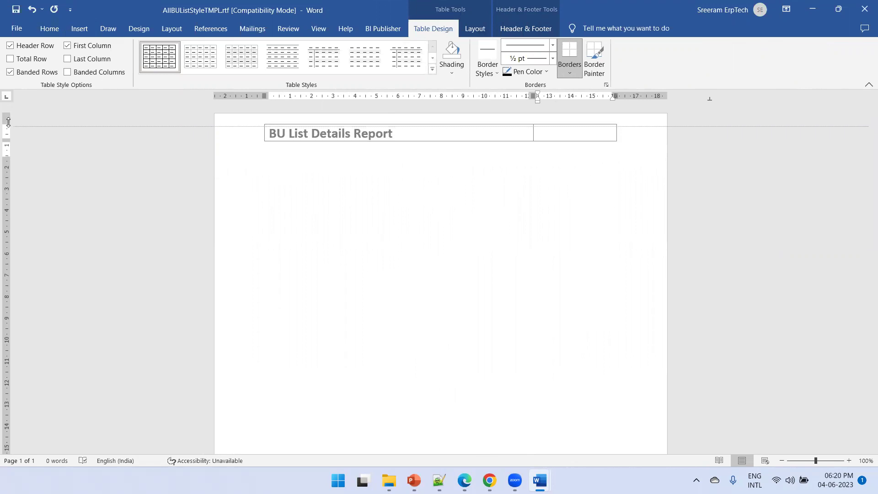
# Increase the header table's row height to about 3 cm and resize its columns to about 11.5 cm and 5.5 cm.
pyautogui.doubleClick(520, 145)
pyautogui.doubleClick(511, 138)
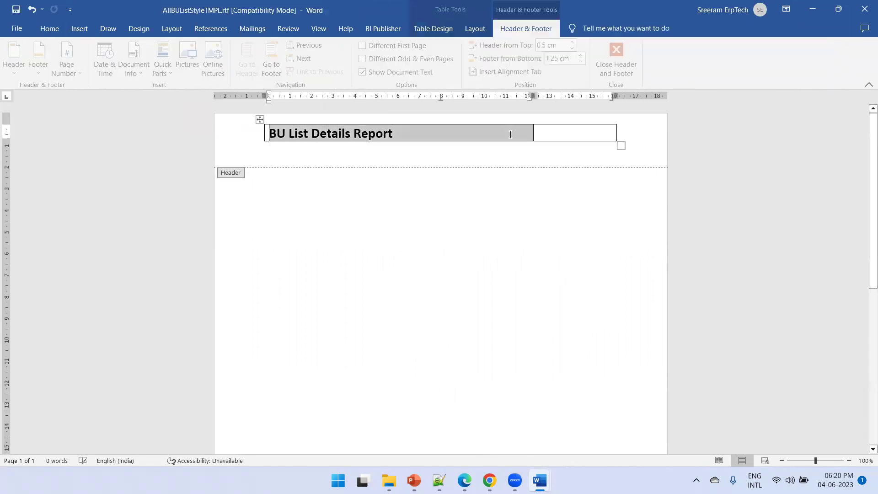
pyautogui.click(400, 140)
pyautogui.moveTo(401, 140); pyautogui.dragTo(402, 190)
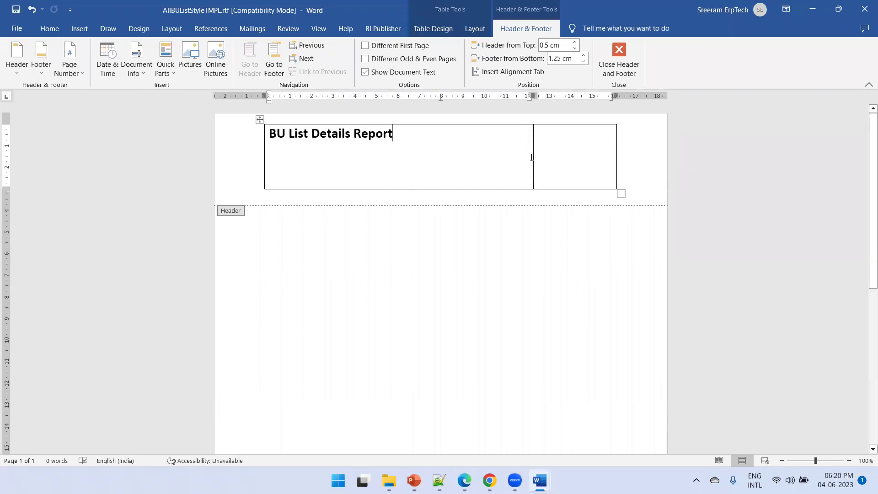
pyautogui.moveTo(533, 103); pyautogui.dragTo(517, 96)
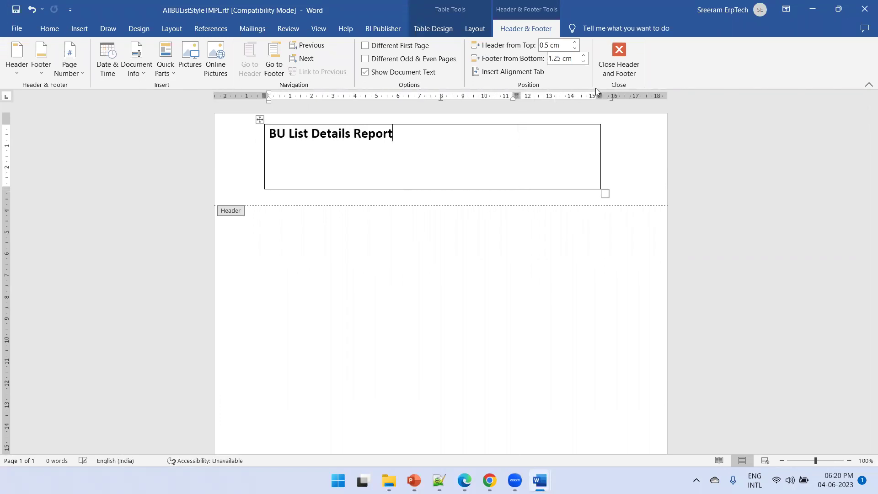
pyautogui.moveTo(600, 94); pyautogui.dragTo(635, 95)
# Draw a rounded rectangle of about 1.86 by 4.06 cm in the empty header cell and apply the light blue shape style.
pyautogui.click(586, 151)
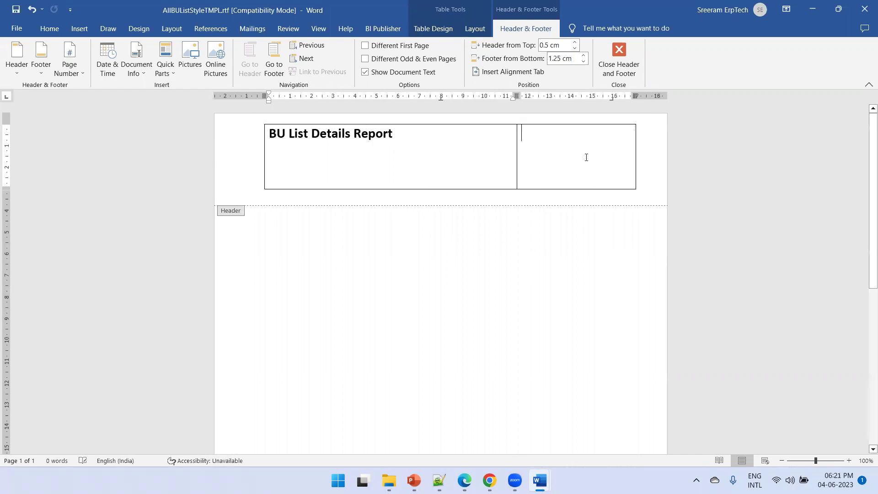
pyautogui.click(80, 28)
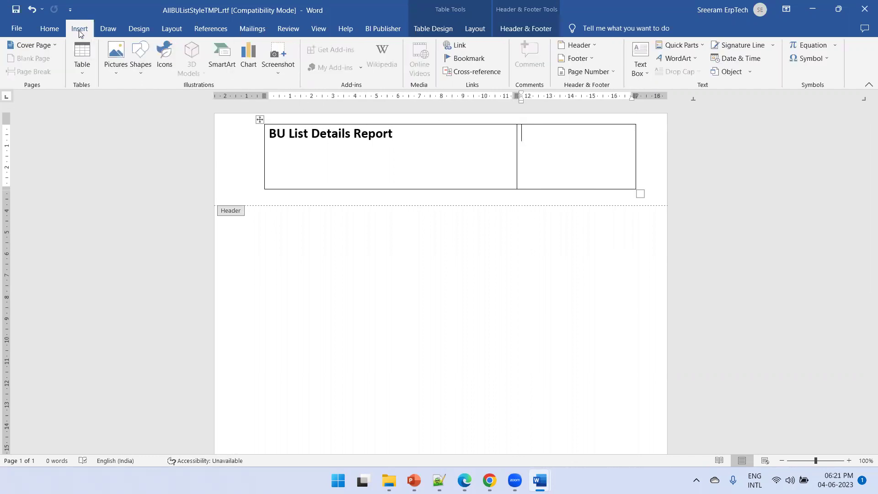
pyautogui.click(141, 73)
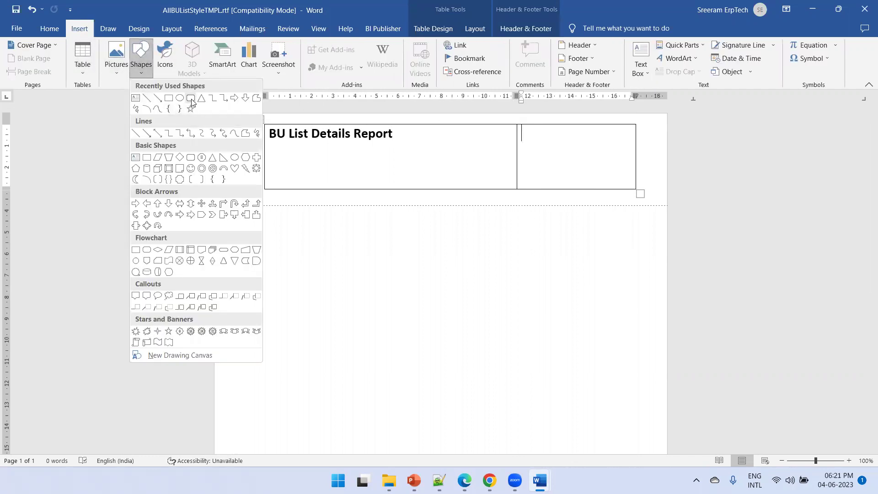
pyautogui.click(191, 98)
pyautogui.moveTo(530, 135); pyautogui.dragTo(618, 175)
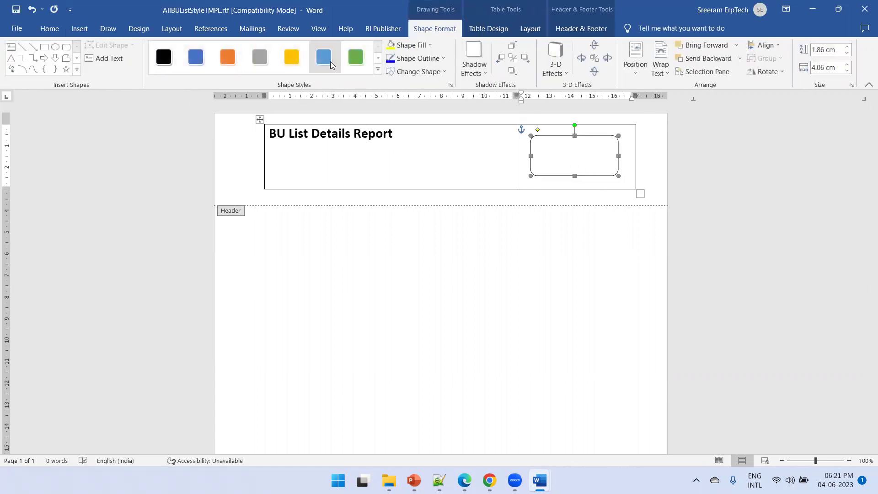
pyautogui.click(331, 65)
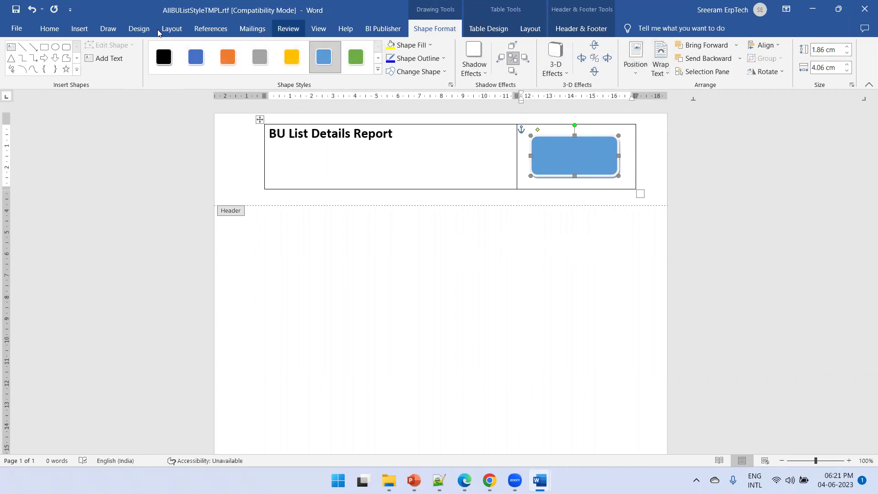
# Try to insert a Simple Text Box in the header, and undo the insertion.
pyautogui.click(49, 28)
pyautogui.click(79, 28)
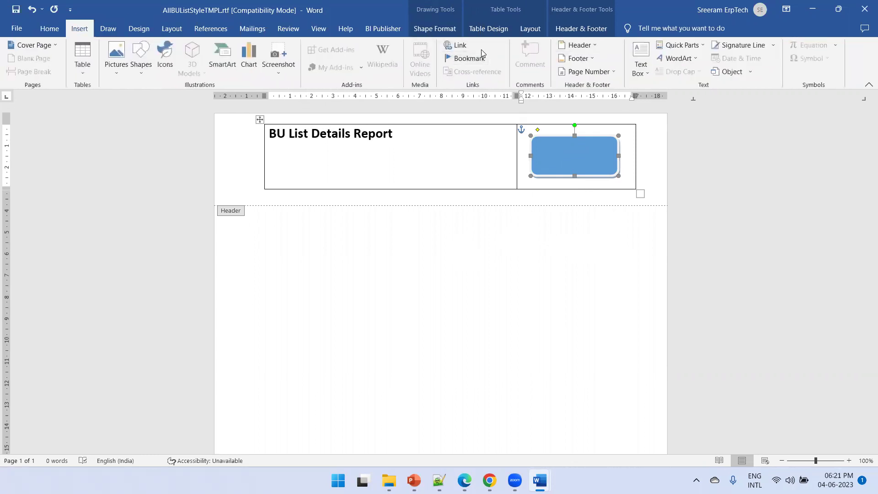
pyautogui.click(641, 60)
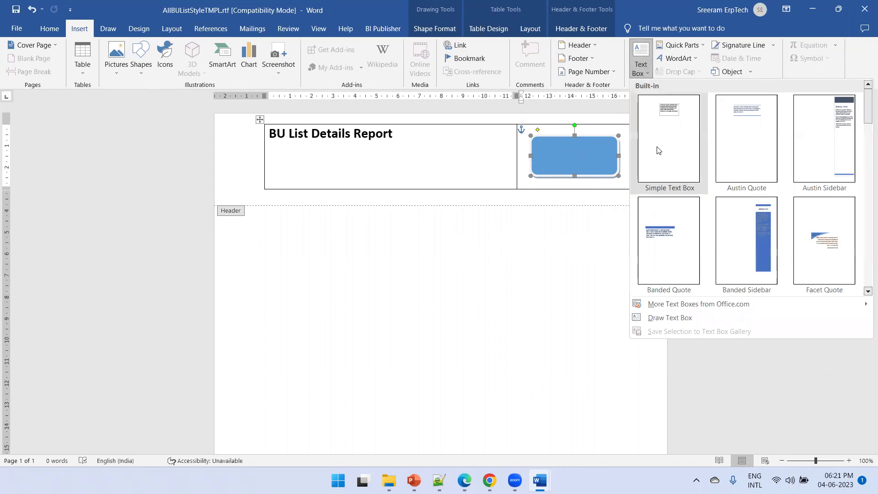
pyautogui.click(659, 149)
pyautogui.hotkey('ctrl', 'z')
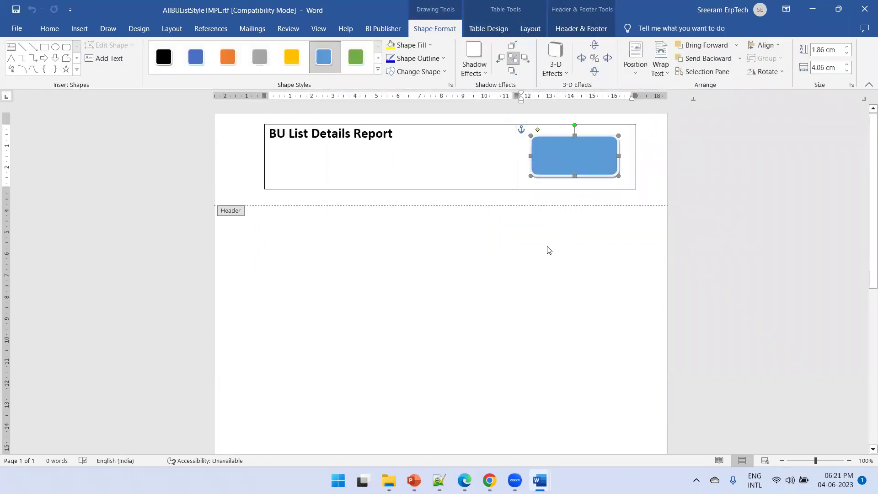
# Add the text "Footer" to the page footer, make it bold and centre it.
pyautogui.scroll(-7, 462, 365)
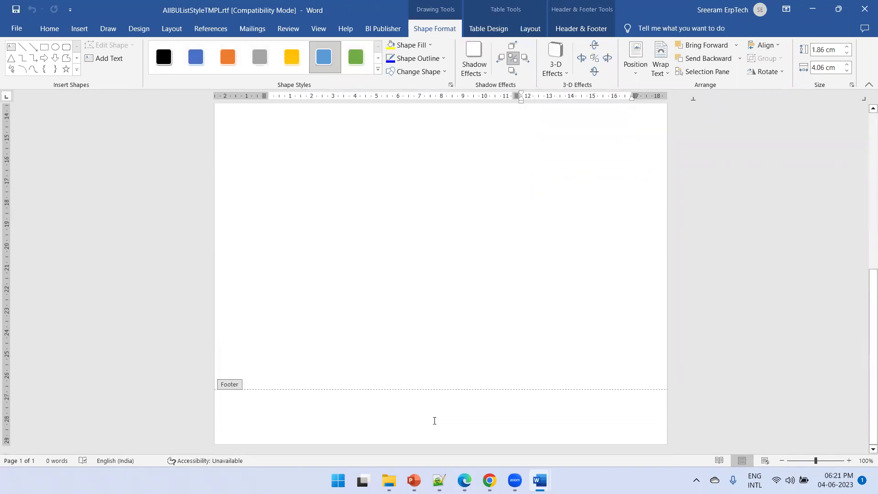
pyautogui.click(433, 419)
pyautogui.write('F')
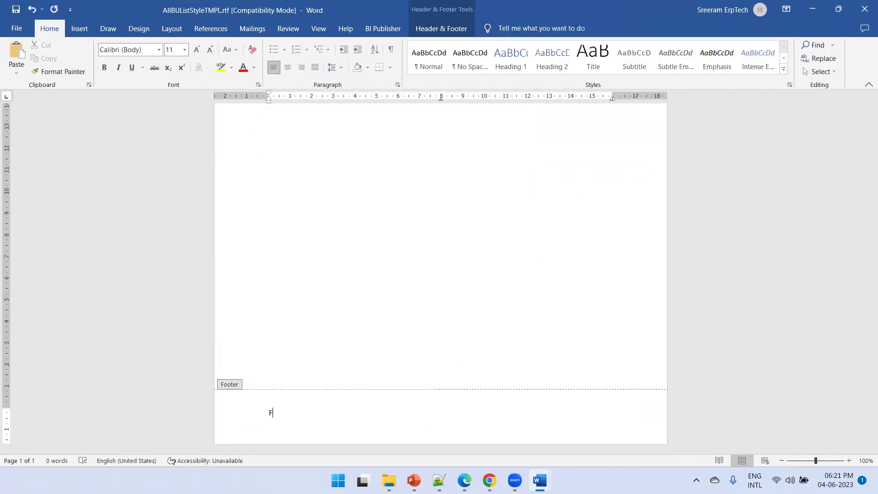
pyautogui.write('ooter')
pyautogui.hotkey('ctrl', 'a')
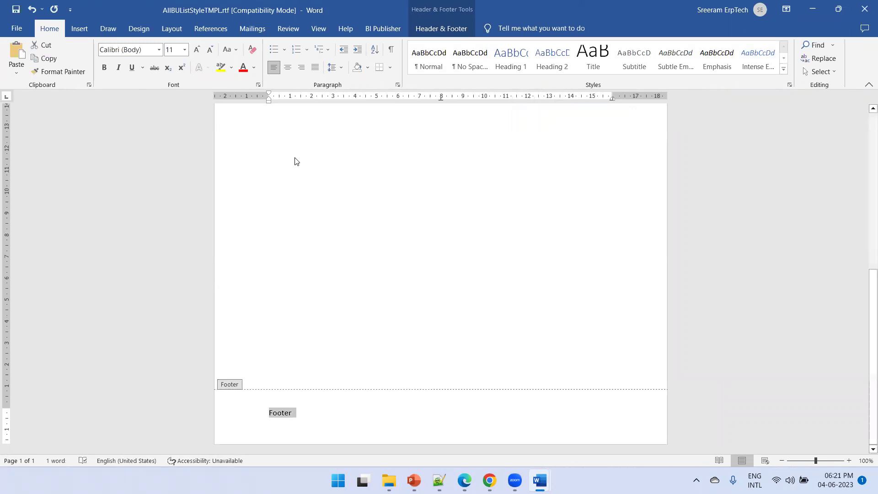
pyautogui.hotkey('ctrl', 'b')
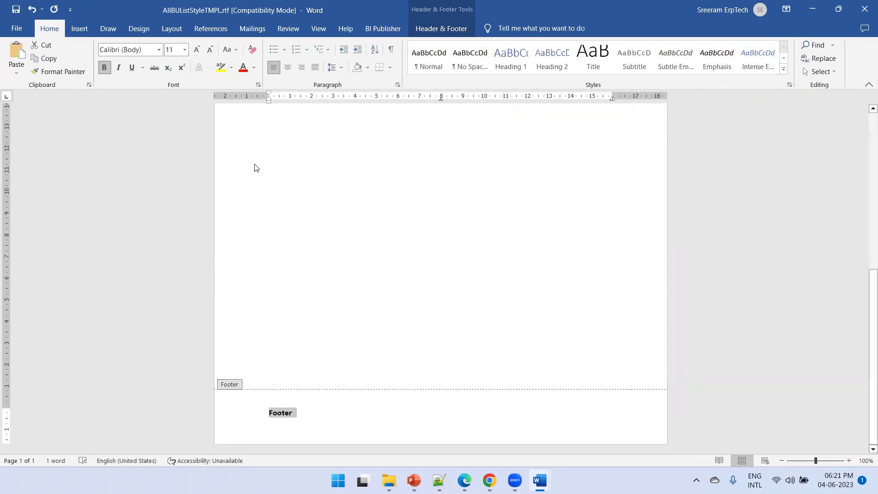
pyautogui.click(288, 67)
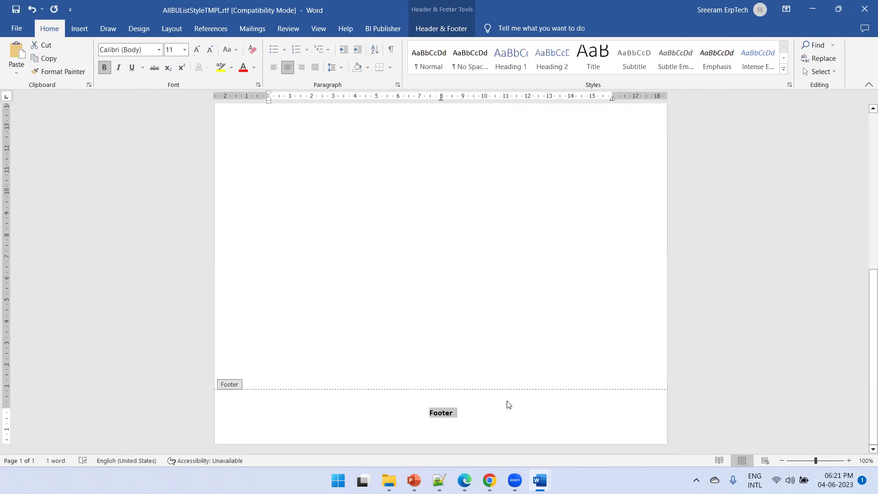
# Extend the footer text to "Footer – Report --- Style Template" and enlarge it to 14 pt.
pyautogui.click(457, 412)
pyautogui.write('- Report --- Style Template')
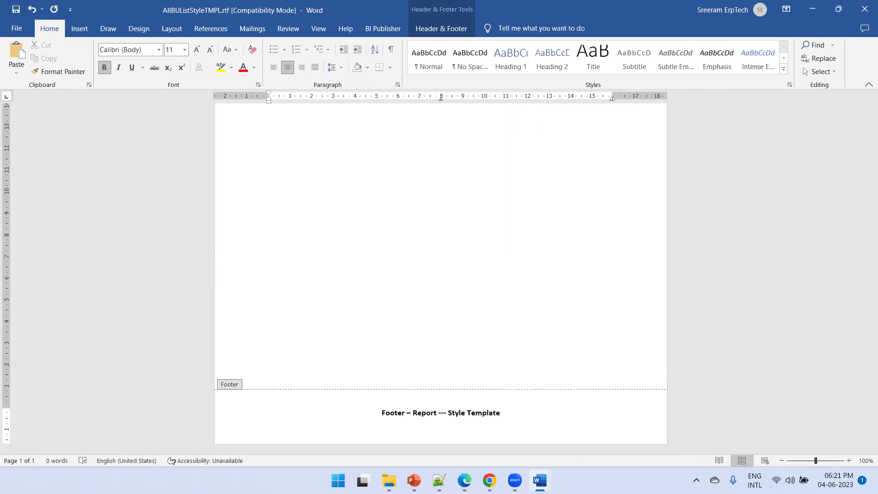
pyautogui.tripleClick(472, 413)
pyautogui.hotkey('ctrl', 'shift', '.')
pyautogui.hotkey('ctrl', 'shift', '.')
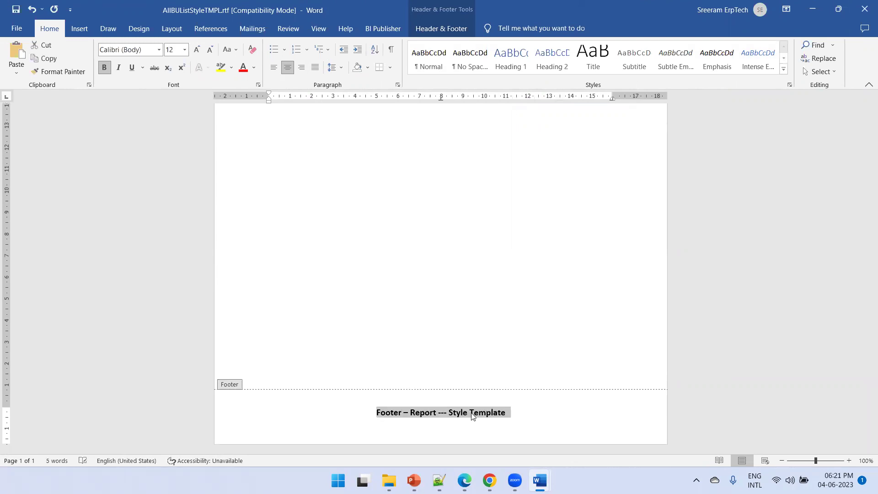
# Remove all borders from the header table and return to the document body.
pyautogui.scroll(8, 515, 289)
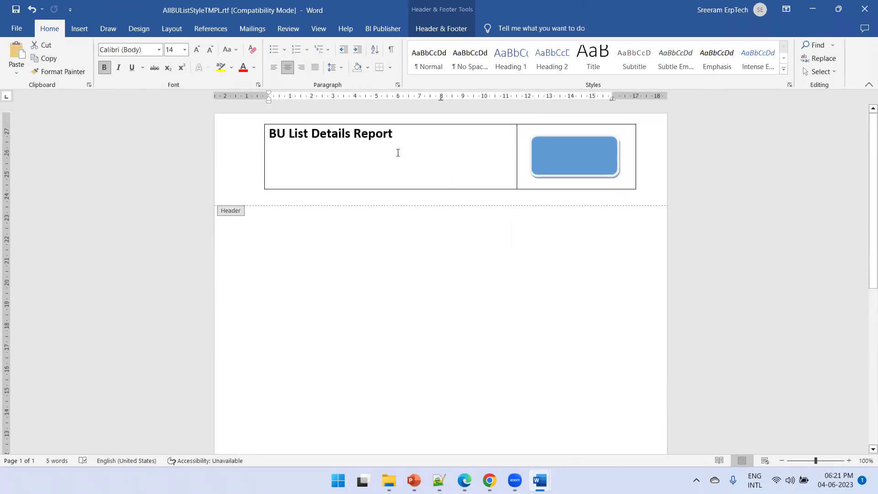
pyautogui.click(259, 120)
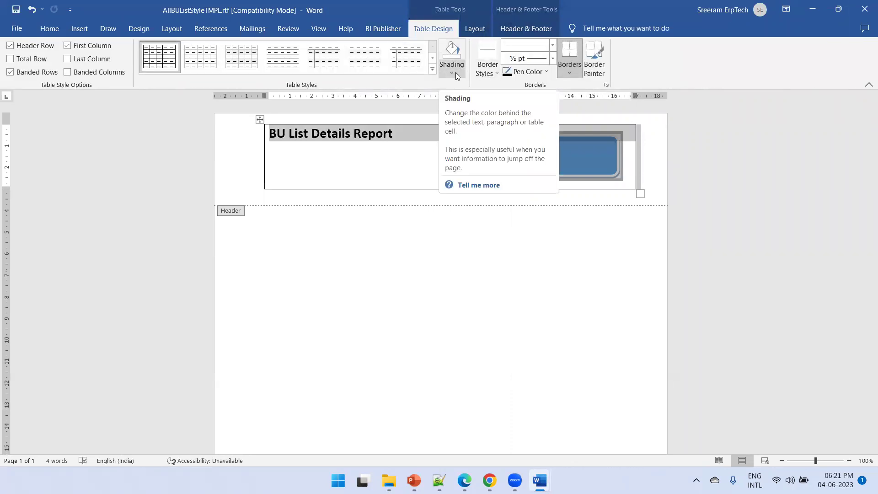
pyautogui.click(474, 29)
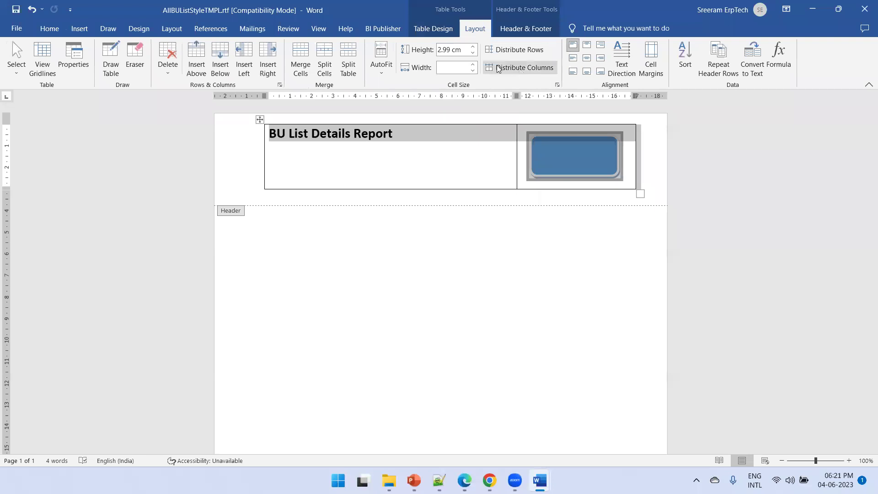
pyautogui.click(426, 30)
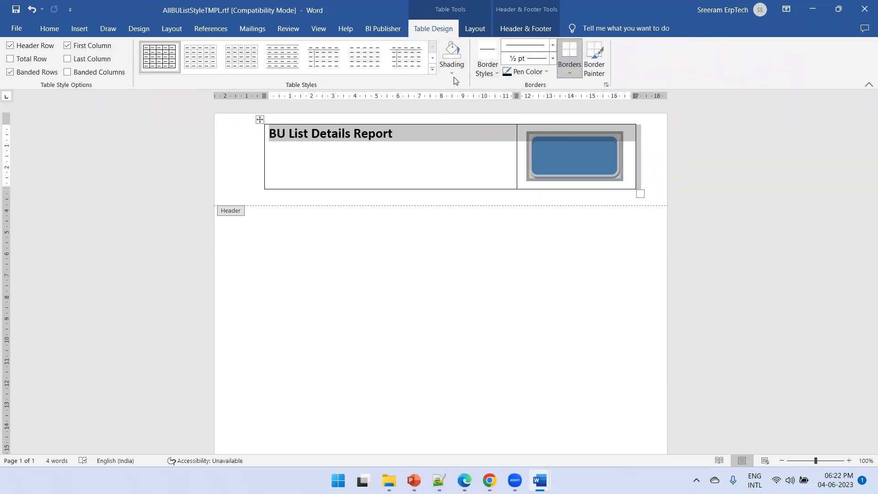
pyautogui.click(569, 69)
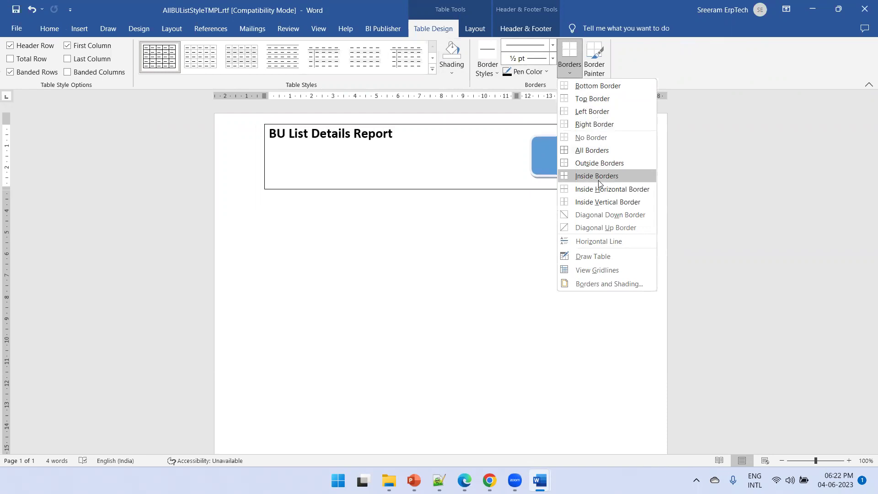
pyautogui.click(608, 138)
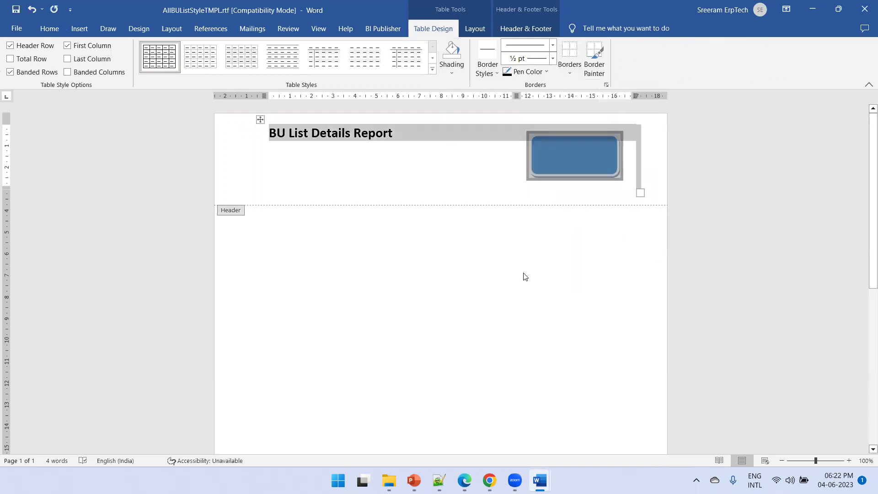
pyautogui.doubleClick(414, 243)
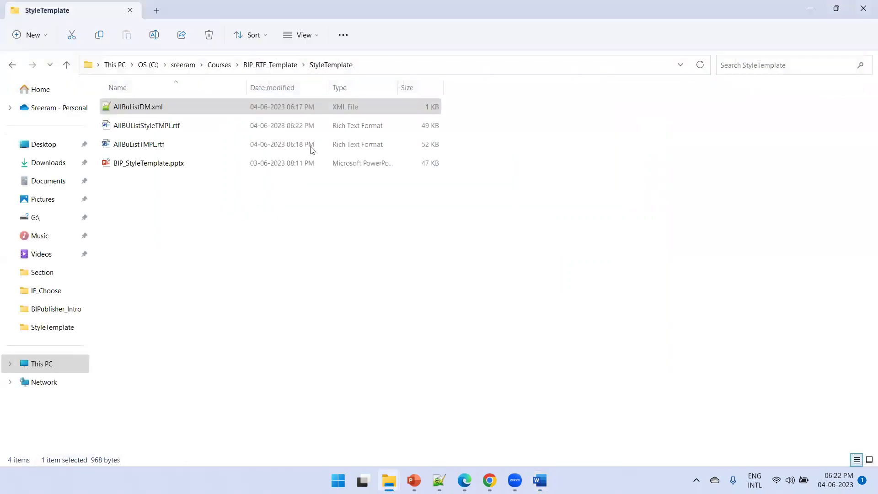
# Get the StyleTemplate folder's path, switch to Oracle Analytics Publisher in the browser and create a new style template.
pyautogui.click(383, 64)
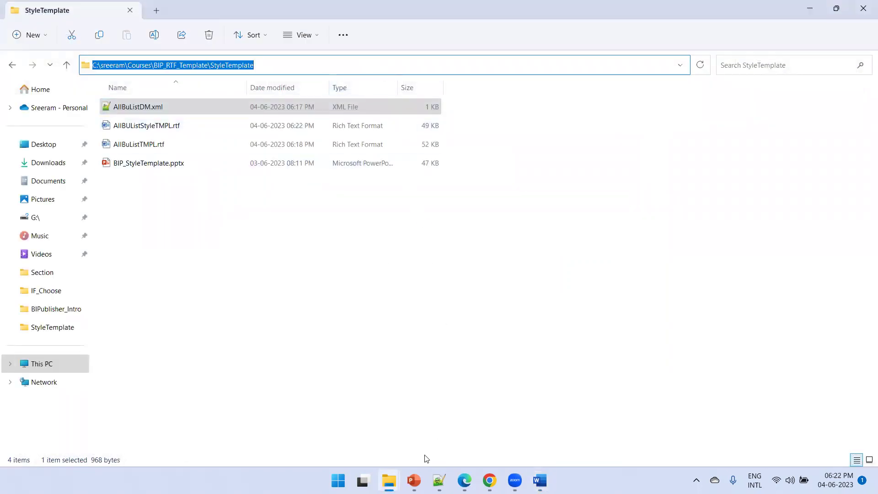
pyautogui.moveTo(464, 480)
pyautogui.click(480, 430)
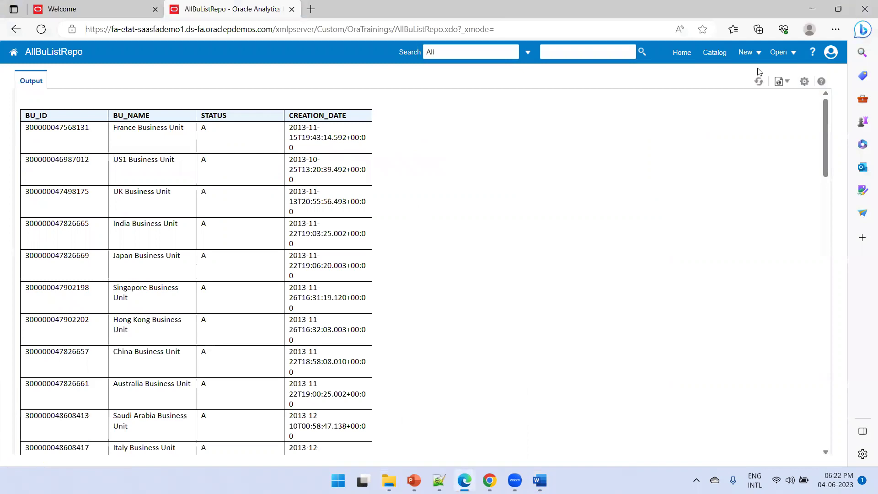
pyautogui.click(756, 52)
pyautogui.click(767, 128)
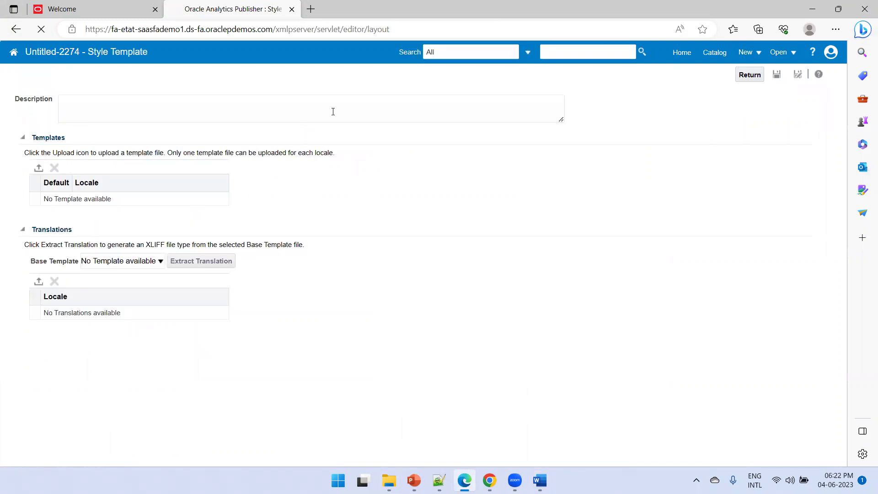
# Upload AllBUListStyleTMPL.rtf as the style template's RTF file with the English locale.
pyautogui.click(38, 171)
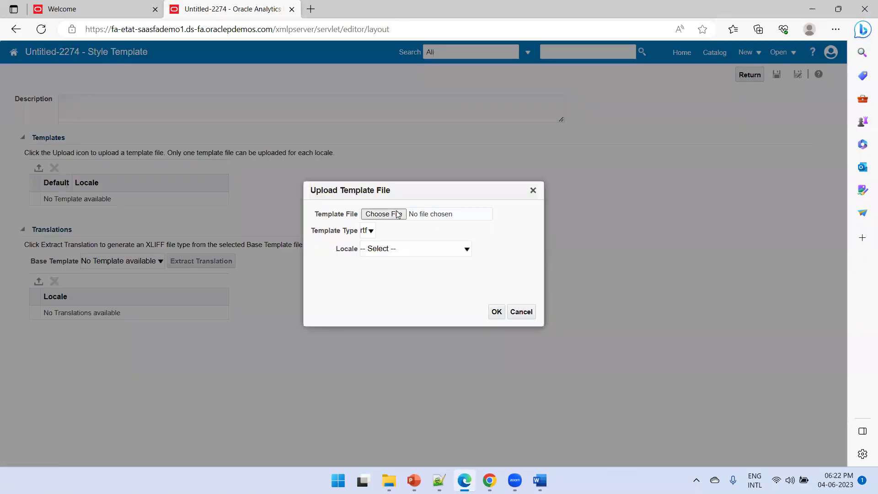
pyautogui.click(397, 214)
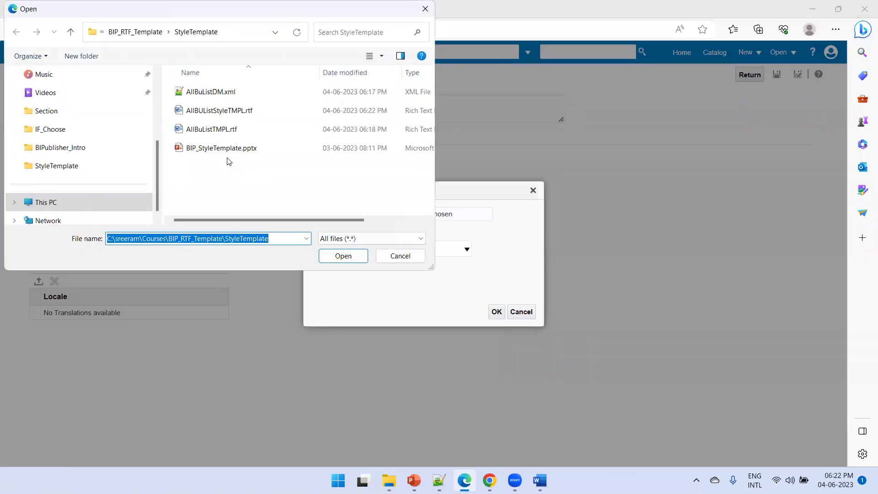
pyautogui.doubleClick(210, 115)
pyautogui.press('Tab')
pyautogui.press('Tab')
pyautogui.press('e')
pyautogui.click(497, 313)
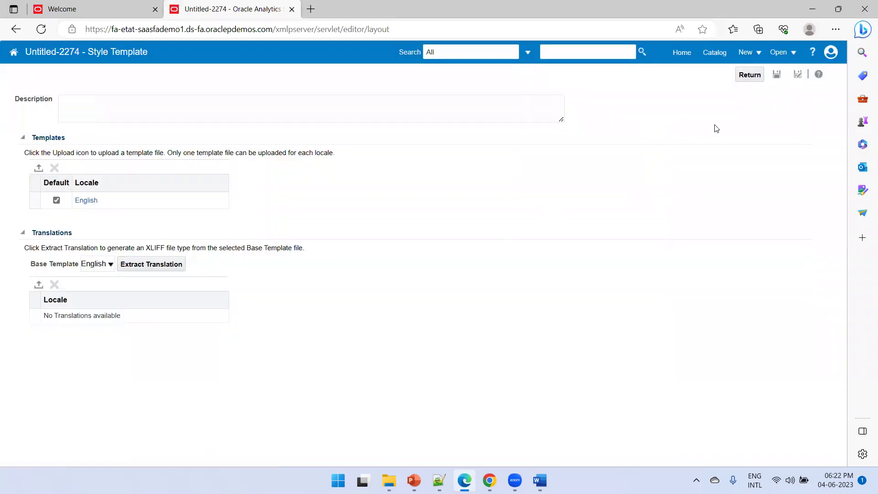
# Save the style template as AllBuListStyleTMPL alongside the AllBuListRepo report and exit its editor.
pyautogui.click(776, 75)
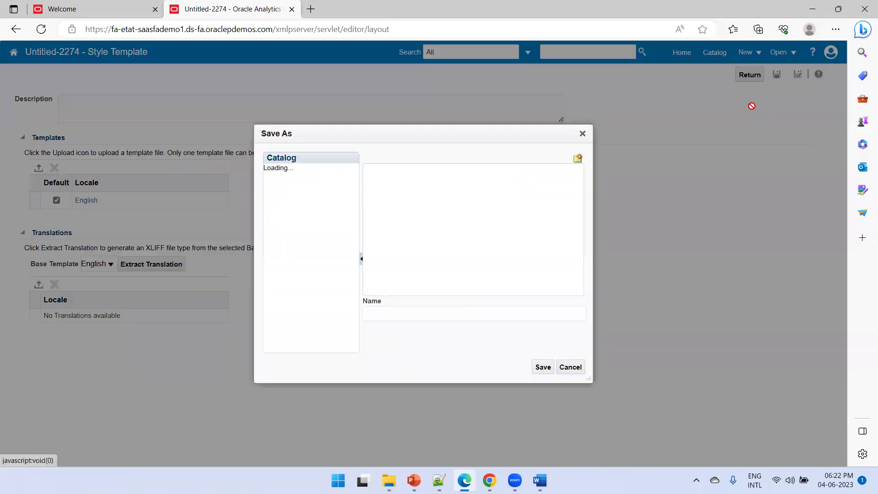
pyautogui.click(425, 314)
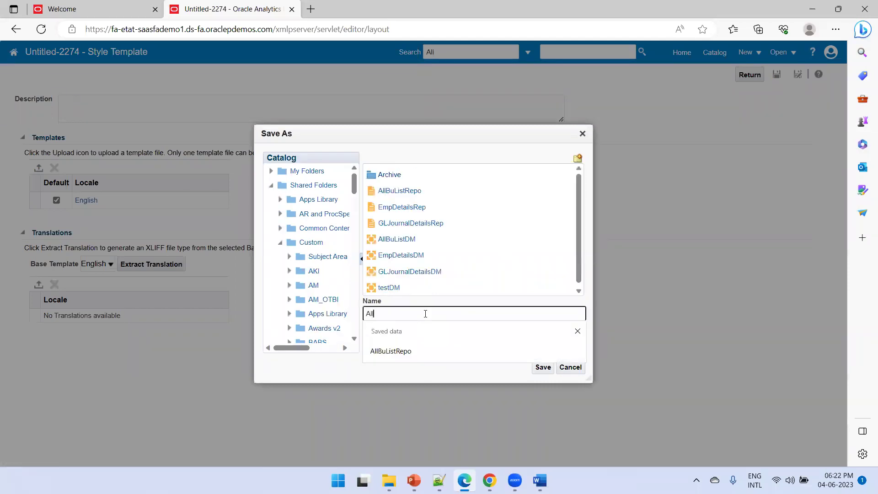
pyautogui.write('AllBuListStyleTMPL')
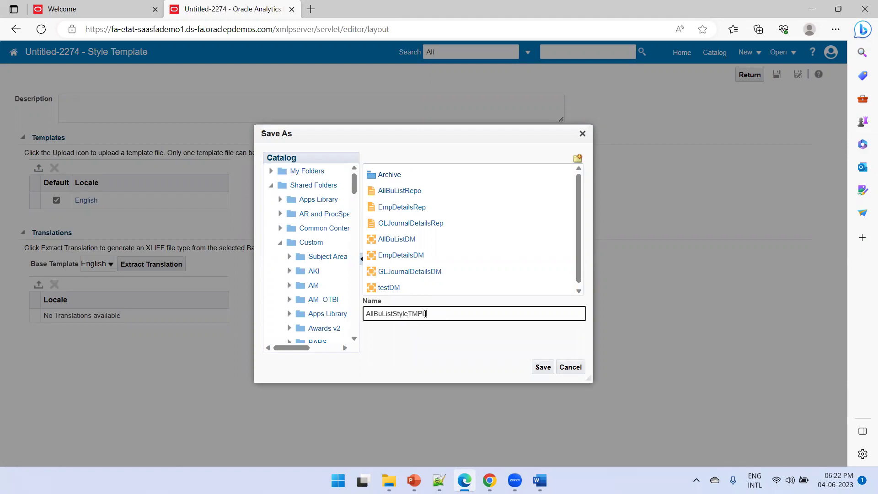
pyautogui.click(544, 367)
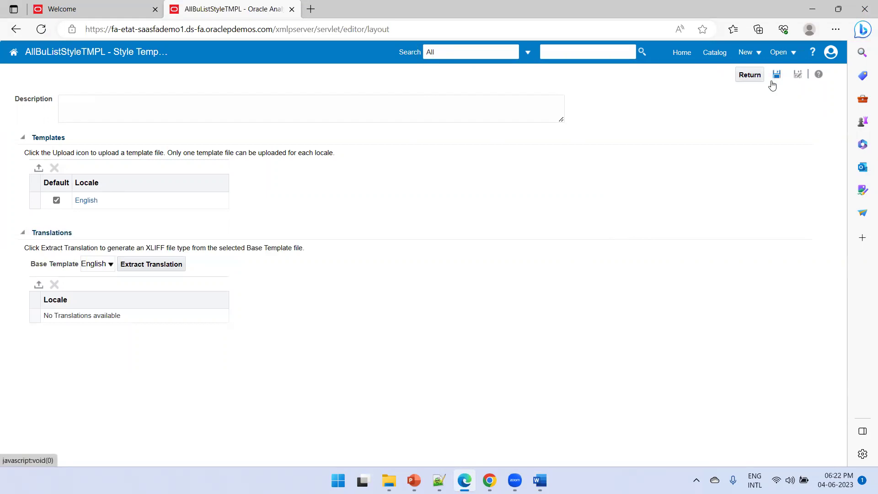
pyautogui.click(773, 82)
pyautogui.click(757, 78)
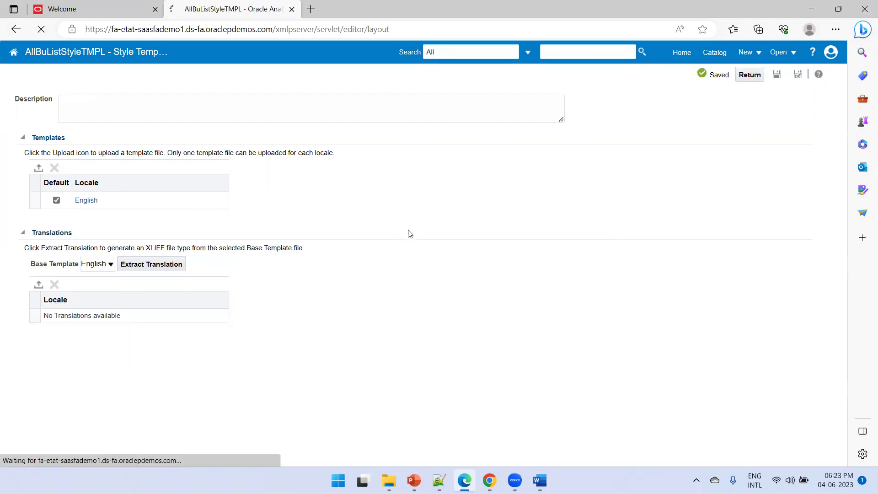
# Open the AllBuListRepo report from the OraTrainings catalog folder for editing.
pyautogui.click(713, 54)
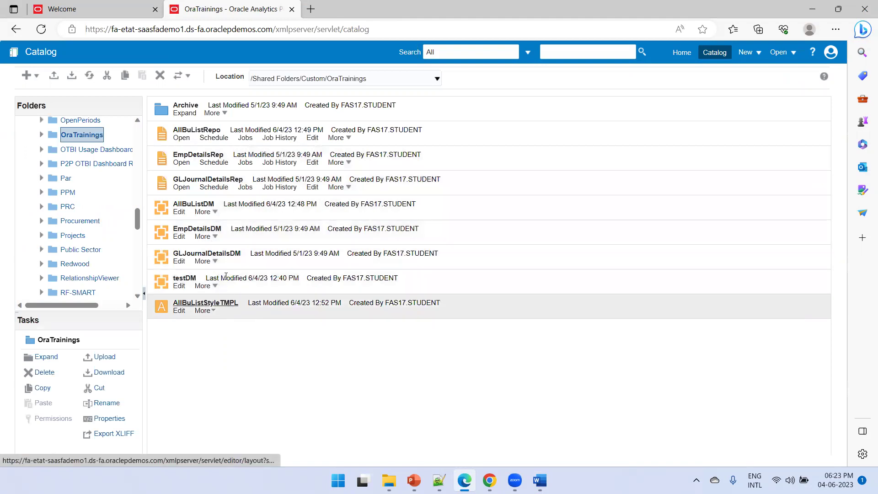
pyautogui.click(236, 215)
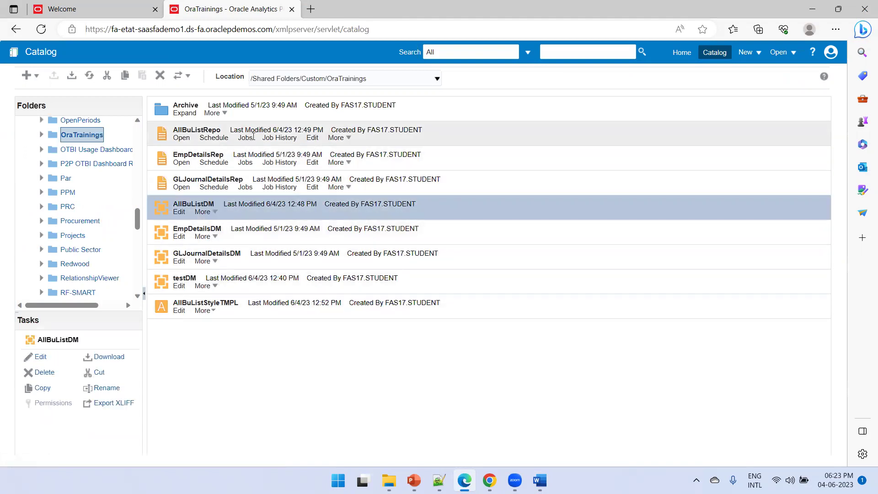
pyautogui.click(313, 138)
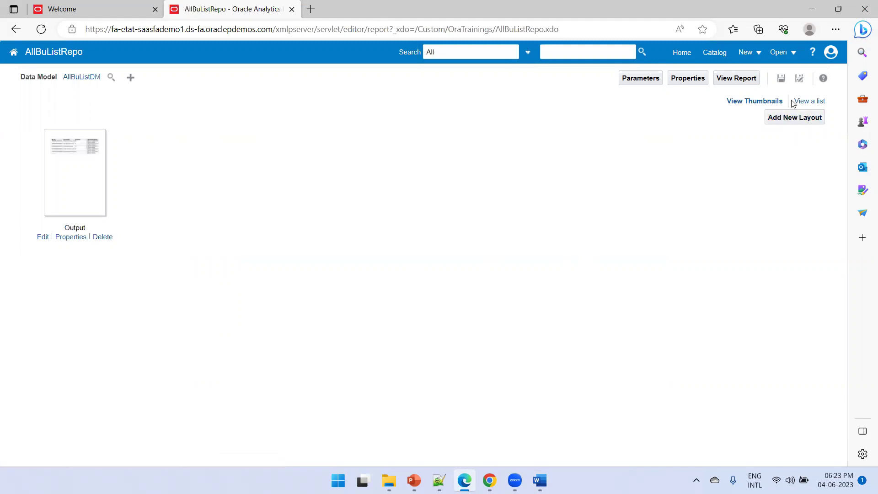
# Assign AllBuListStyleTMPL as the report's style template, enable Apply Style Template for the Output layout and save the report.
pyautogui.click(811, 101)
pyautogui.click(182, 130)
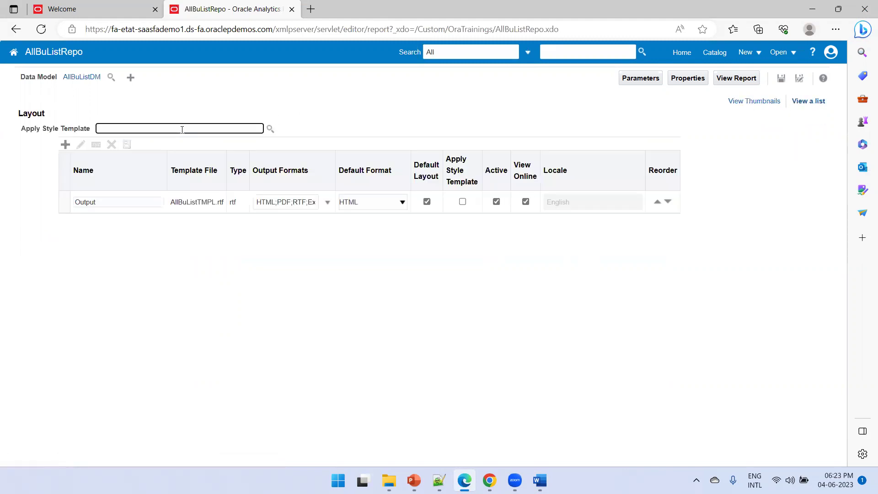
pyautogui.click(270, 129)
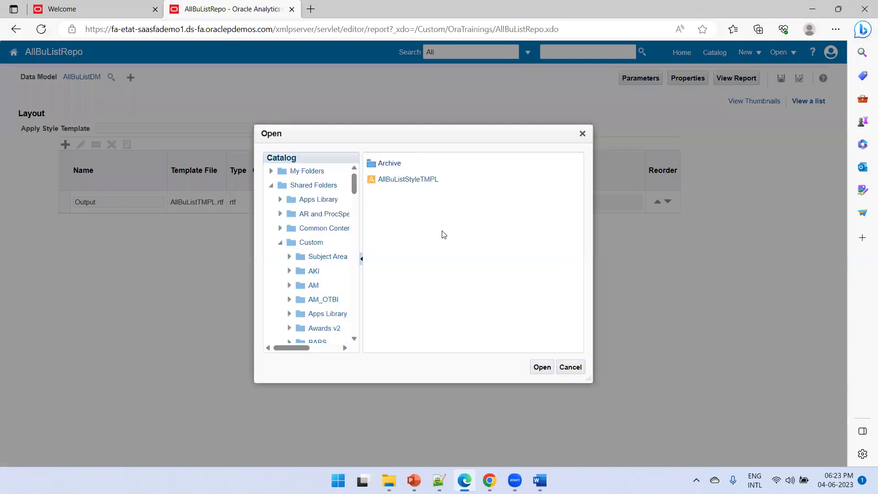
pyautogui.click(408, 180)
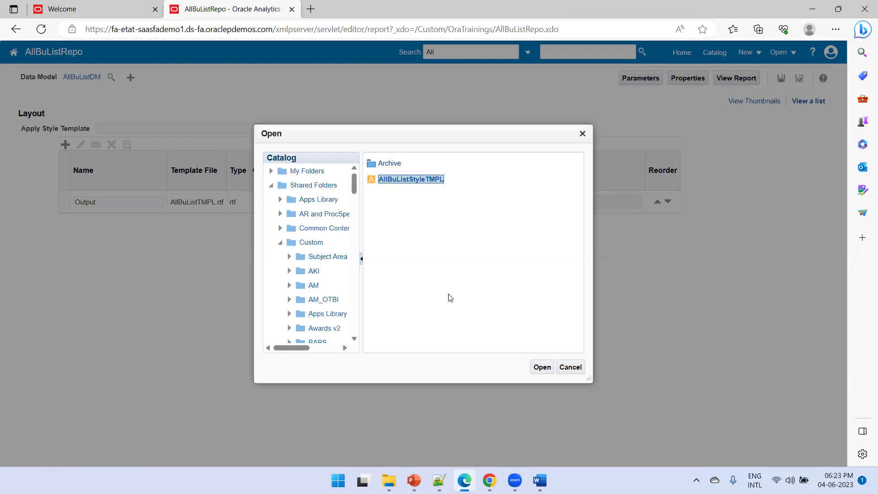
pyautogui.click(542, 367)
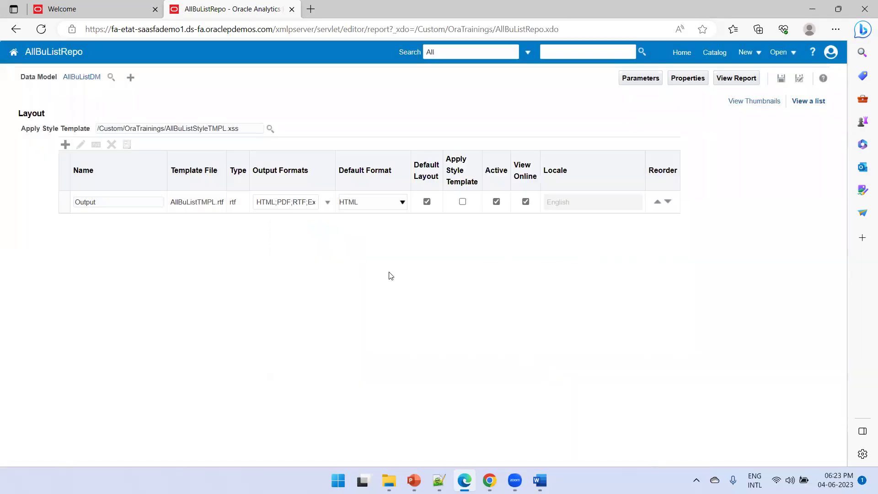
pyautogui.click(464, 203)
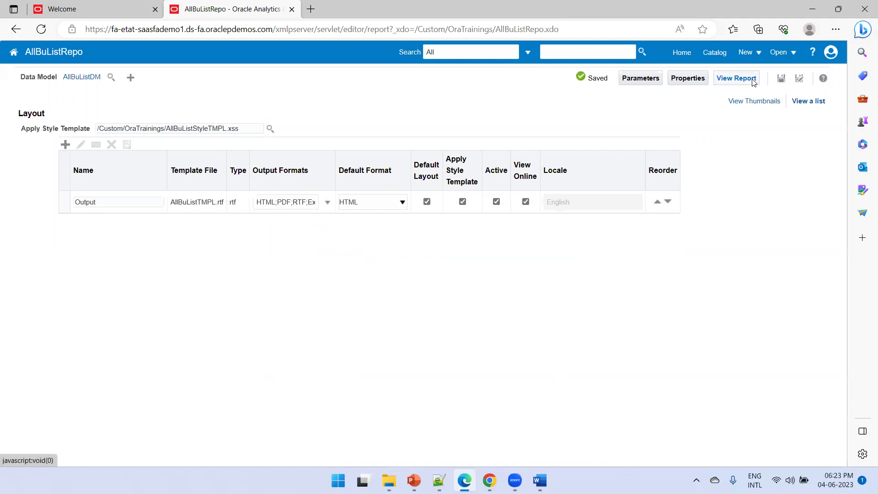
# View the report and examine its HTML output with the style template applied.
pyautogui.click(750, 81)
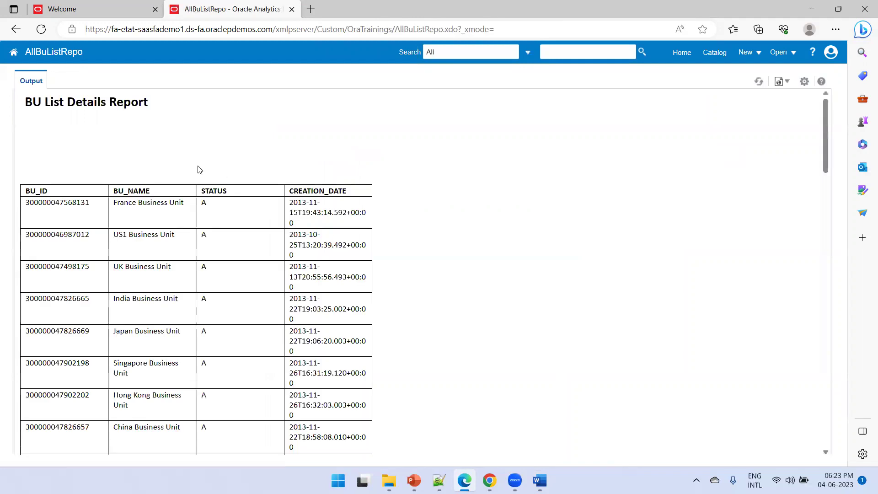
pyautogui.scroll(-7, 416, 249)
pyautogui.scroll(7, 416, 249)
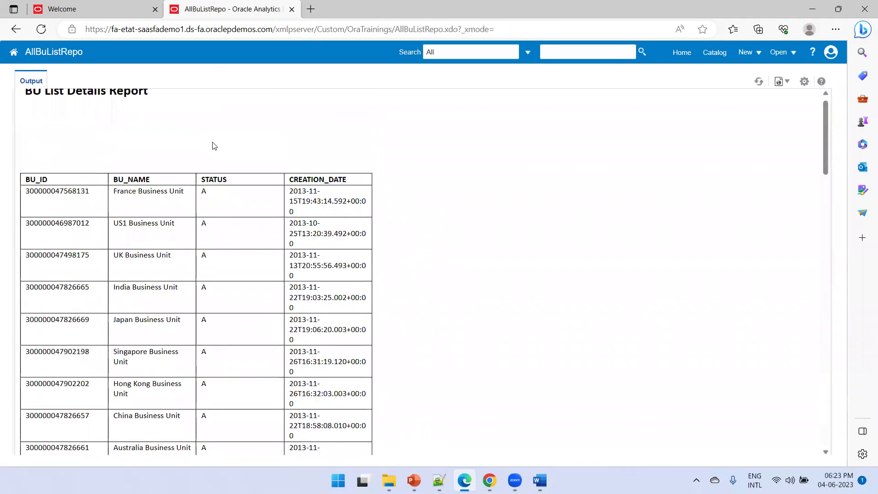
# Show the report output as PDF and examine its header and footer across the pages.
pyautogui.click(786, 82)
pyautogui.click(733, 126)
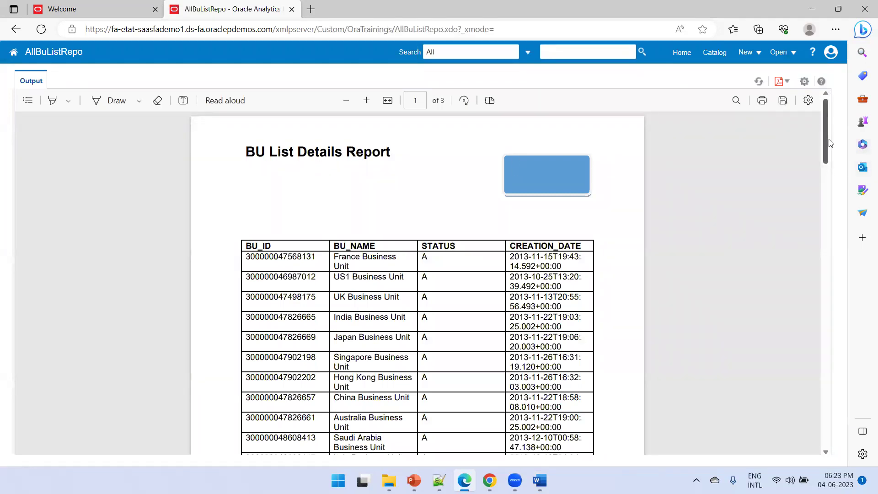
pyautogui.scroll(-5, 828, 244)
pyautogui.moveTo(826, 378); pyautogui.dragTo(809, 106)
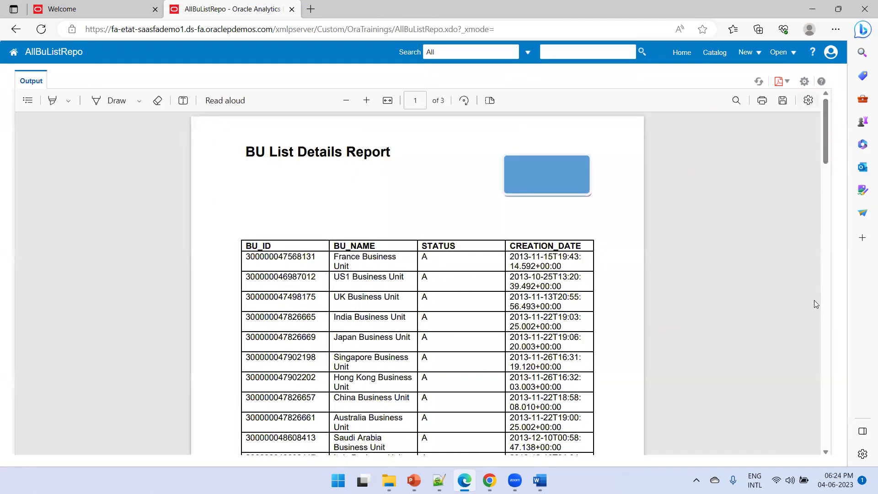